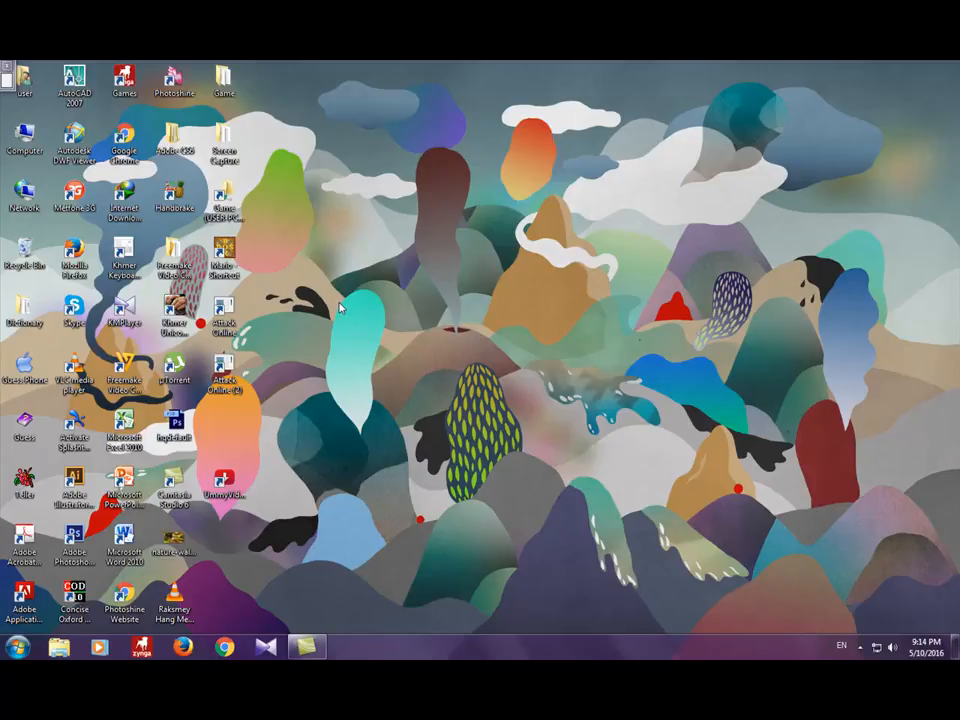
Refresh the desktop and open Microsoft Word 2010
right_click(340, 308)
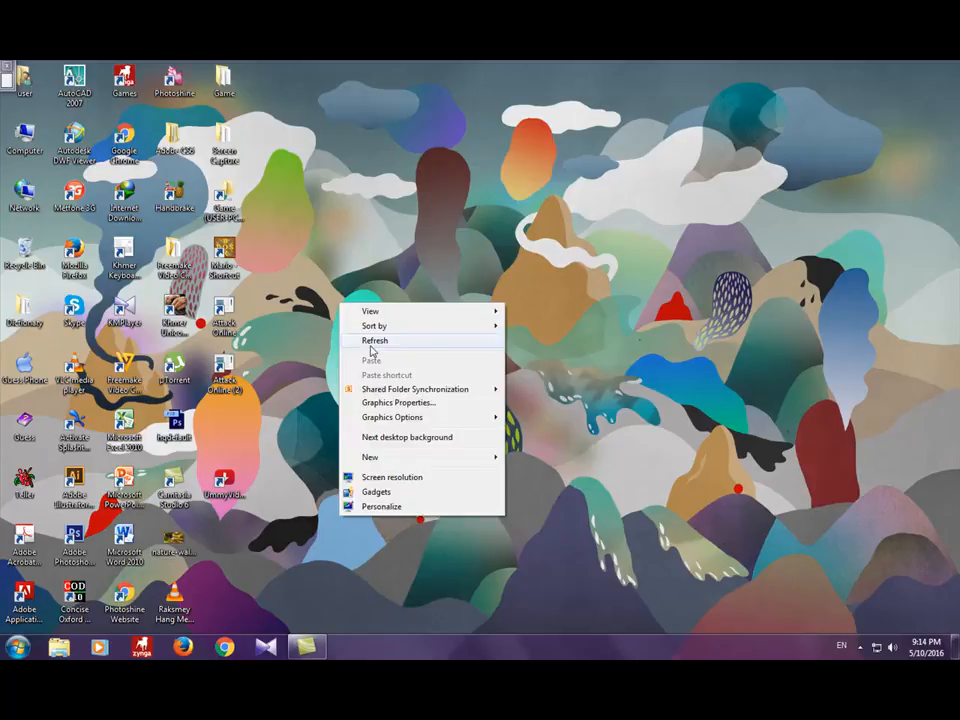
left_click(370, 346)
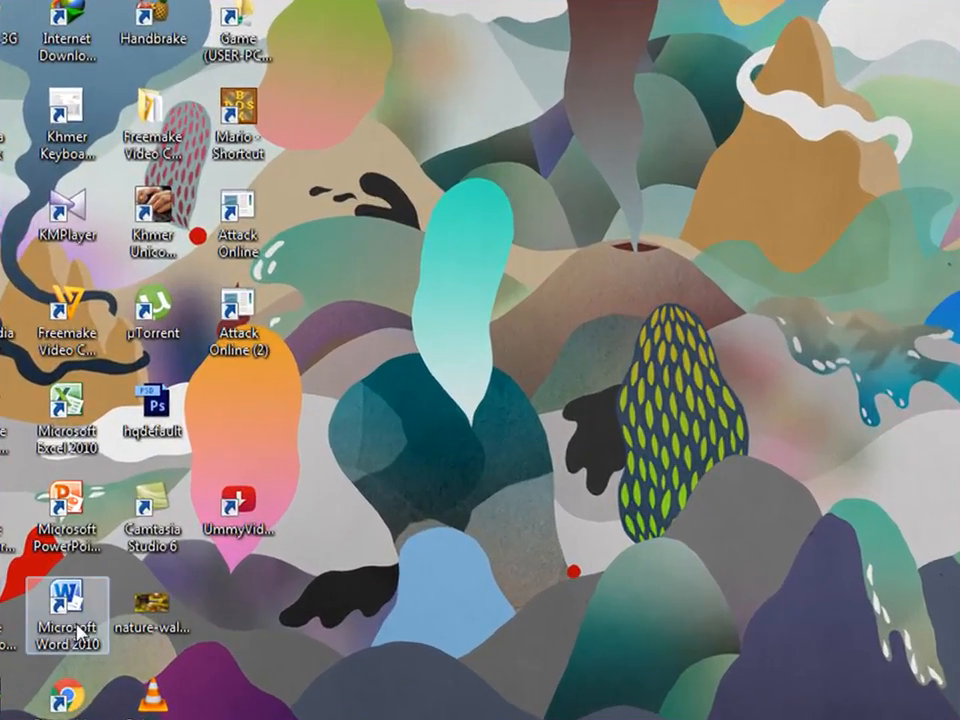
left_click(75, 617)
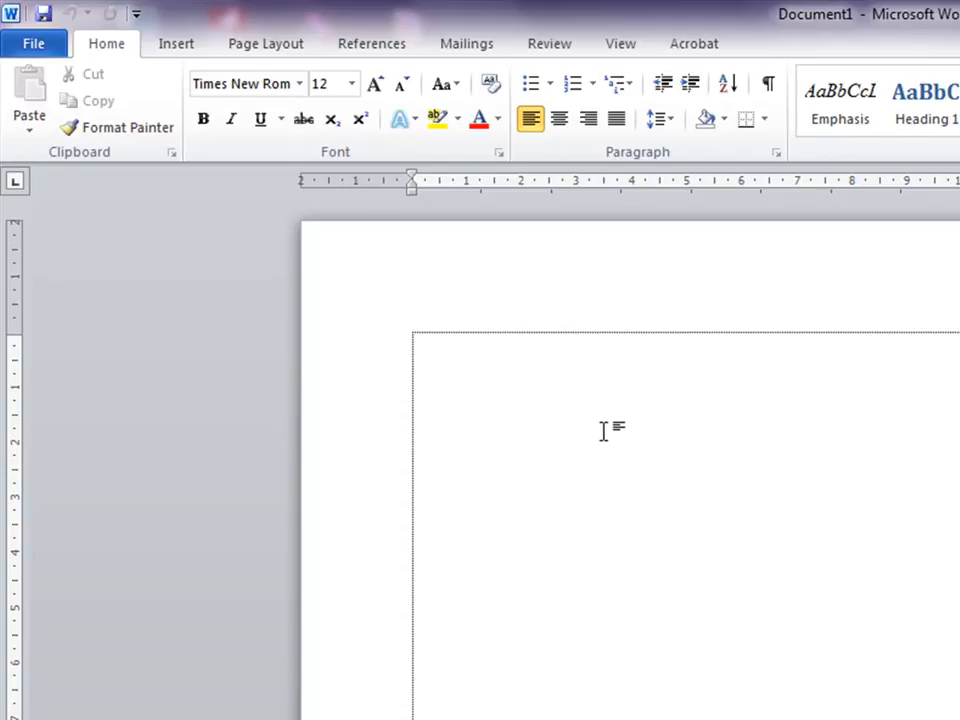
Switch the input language to Khmer and write ព្រះរាជាណាចក្រកម្ពុជា on the first line of the blank document
key("alt+shift")
type("ប")
key("BackSpace")
type("ត")
type("្រះ")
type("រា")
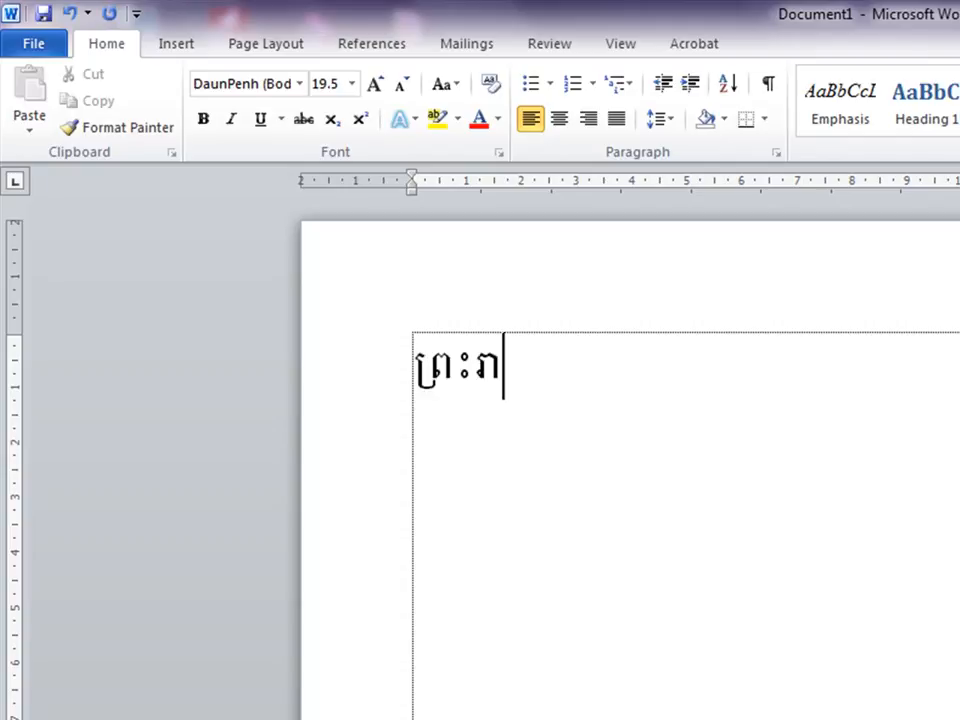
type("ជាណាក្រ")
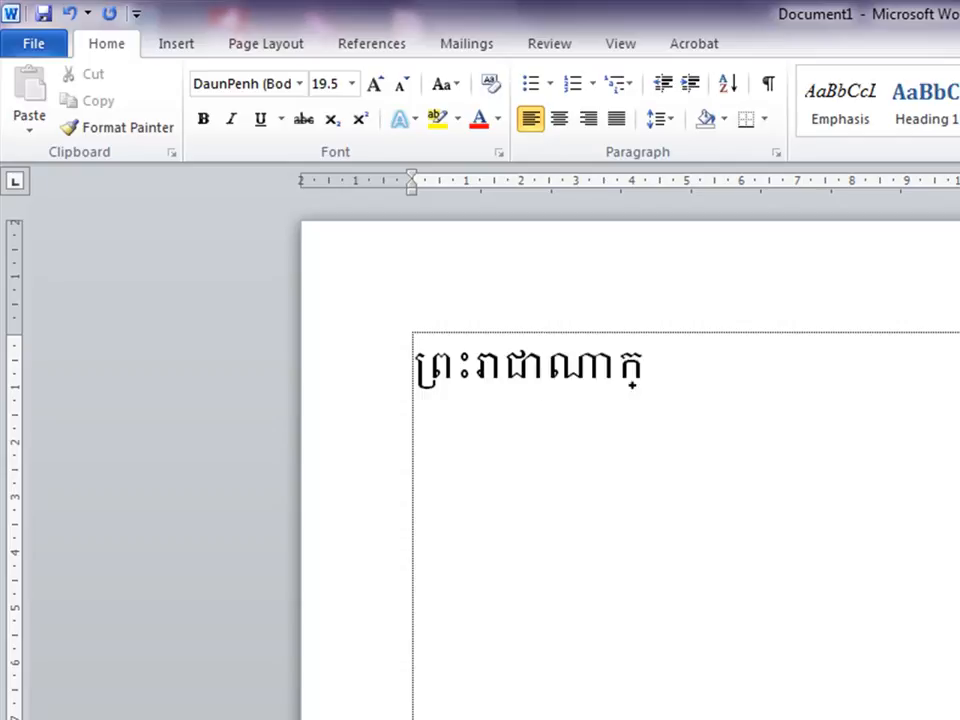
key("BackSpace")
key("BackSpace")
key("BackSpace")
type("ចក្រកព")
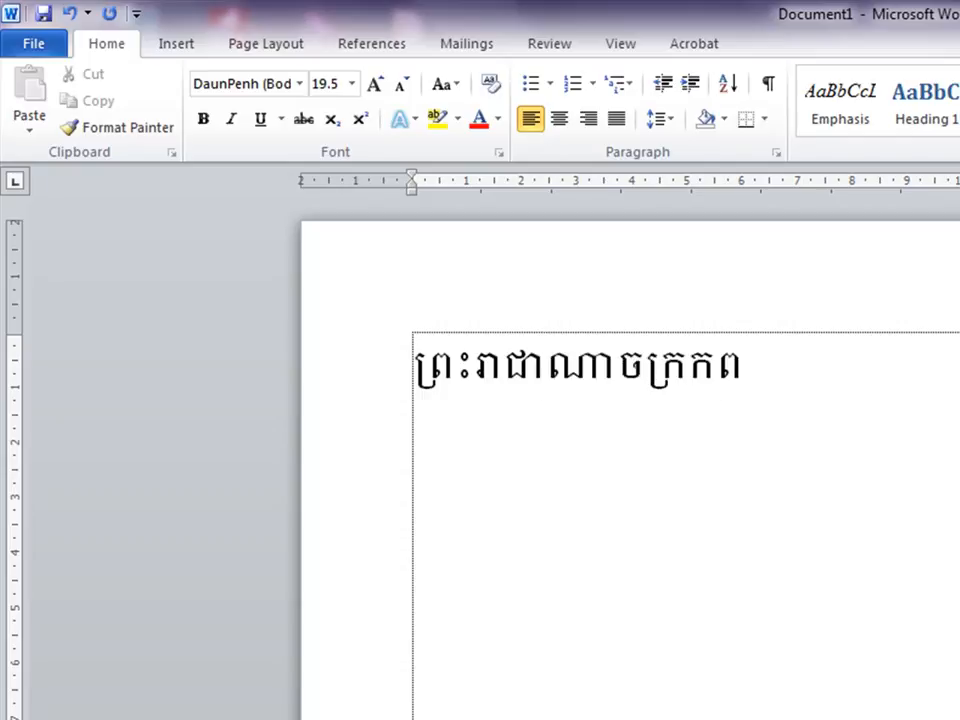
type("មុេះ")
key("BackSpace")
key("BackSpace")
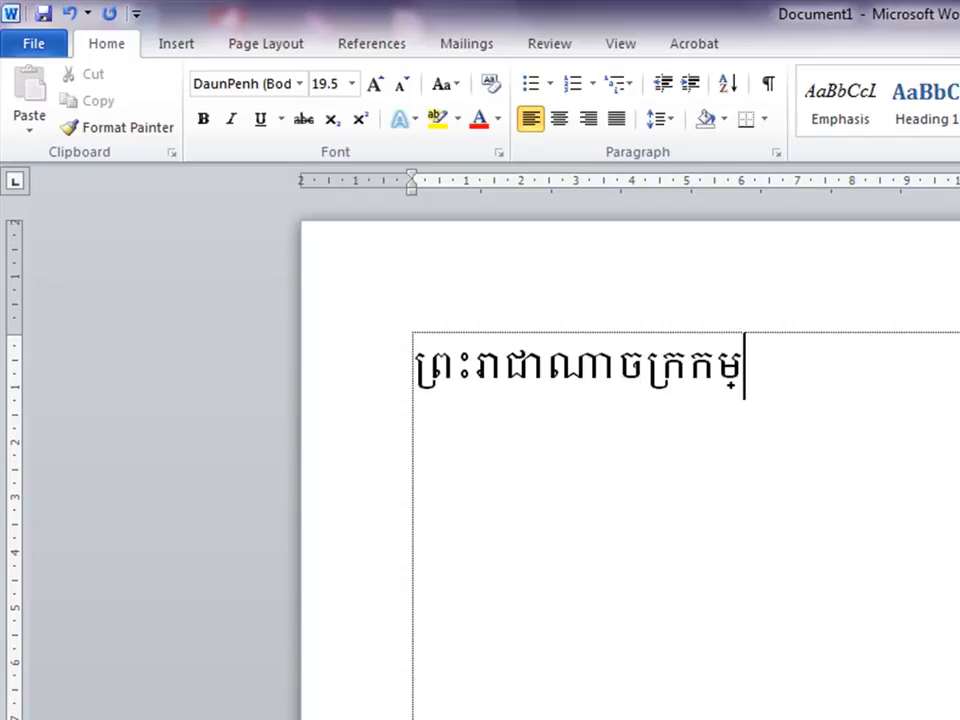
type("ុជា")
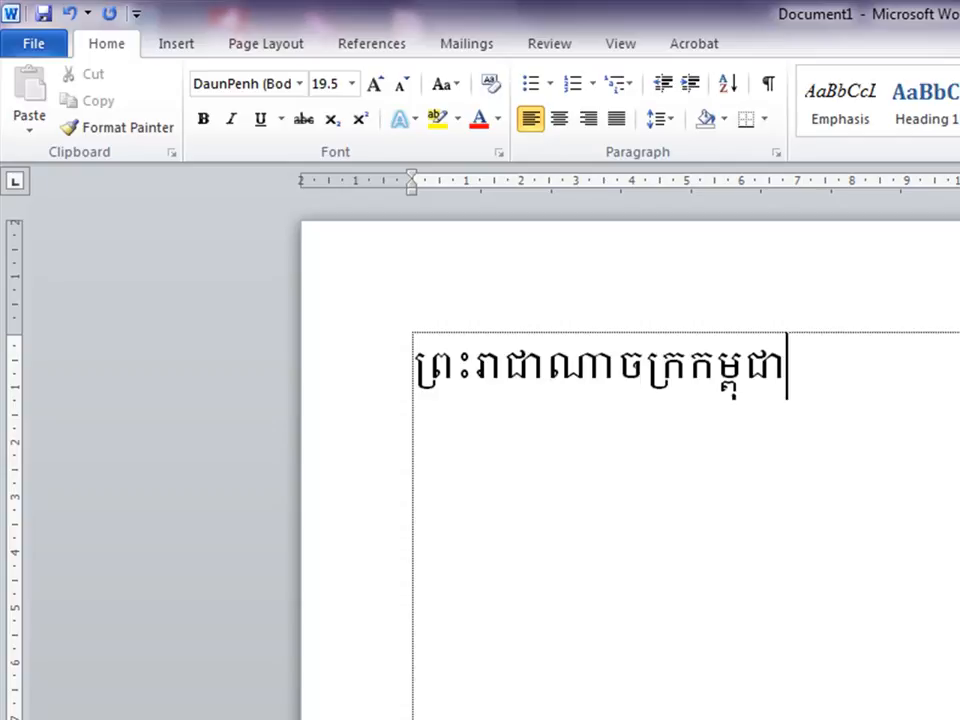
left_click_drag(874, 364, 214, 381)
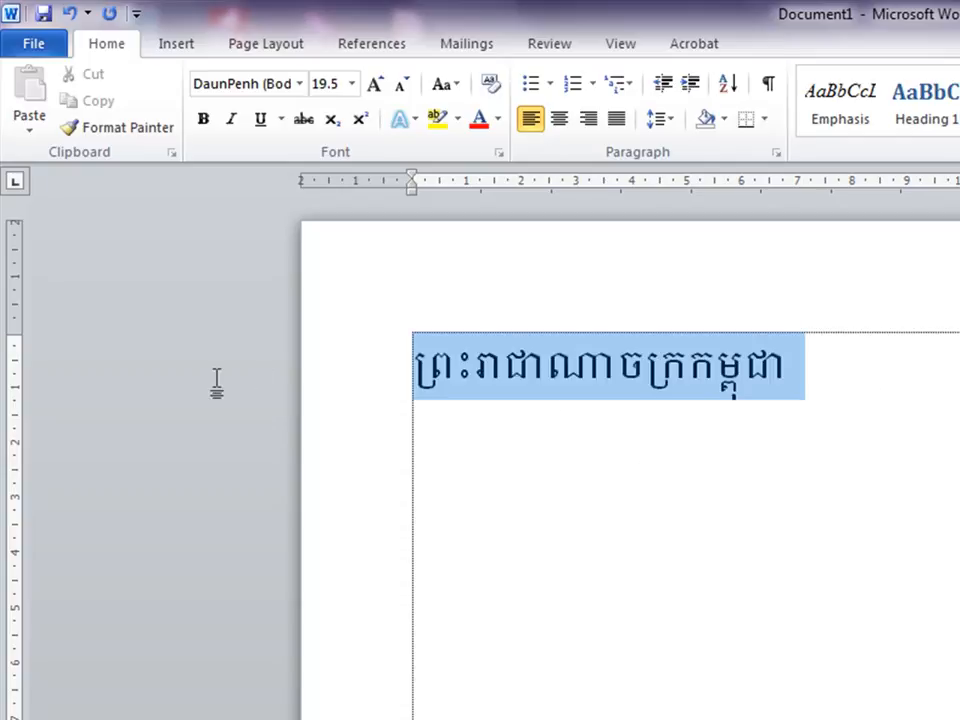
left_click(686, 460)
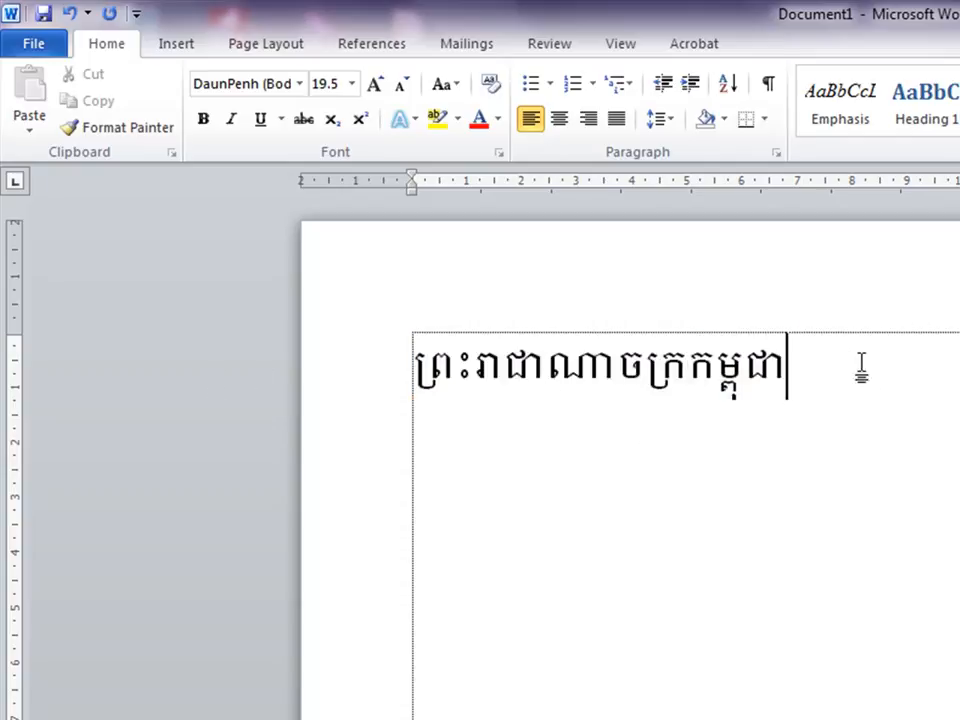
left_click_drag(840, 368, 439, 403)
left_click(618, 370)
left_click_drag(877, 366, 400, 385)
left_click(746, 405)
left_click_drag(902, 392, 3, 383)
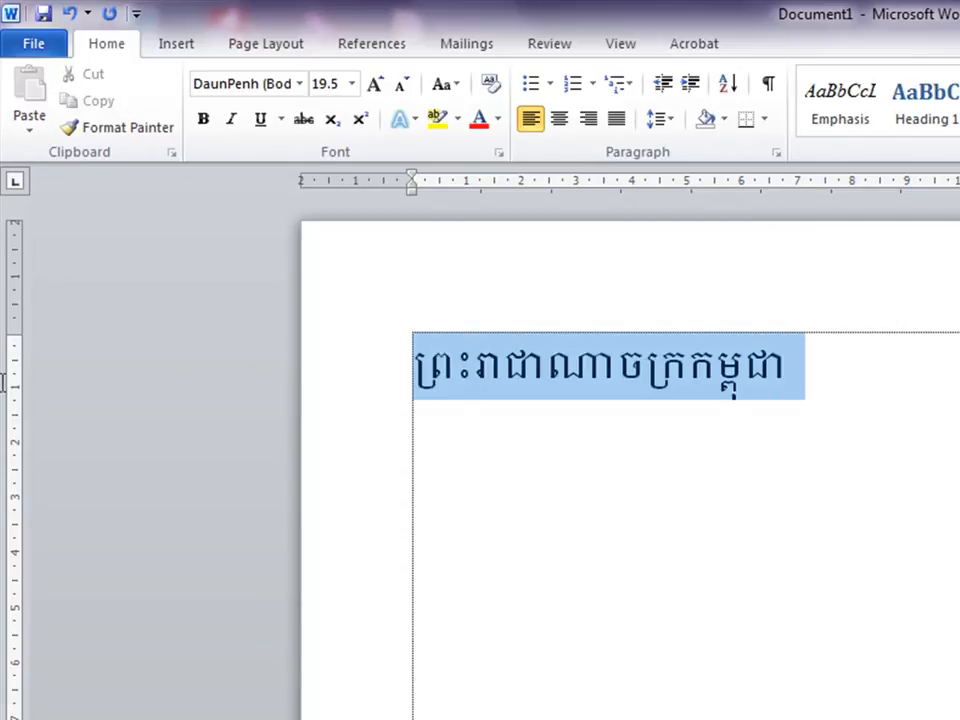
left_click(855, 371)
left_click_drag(724, 372, 388, 387)
left_click(806, 369)
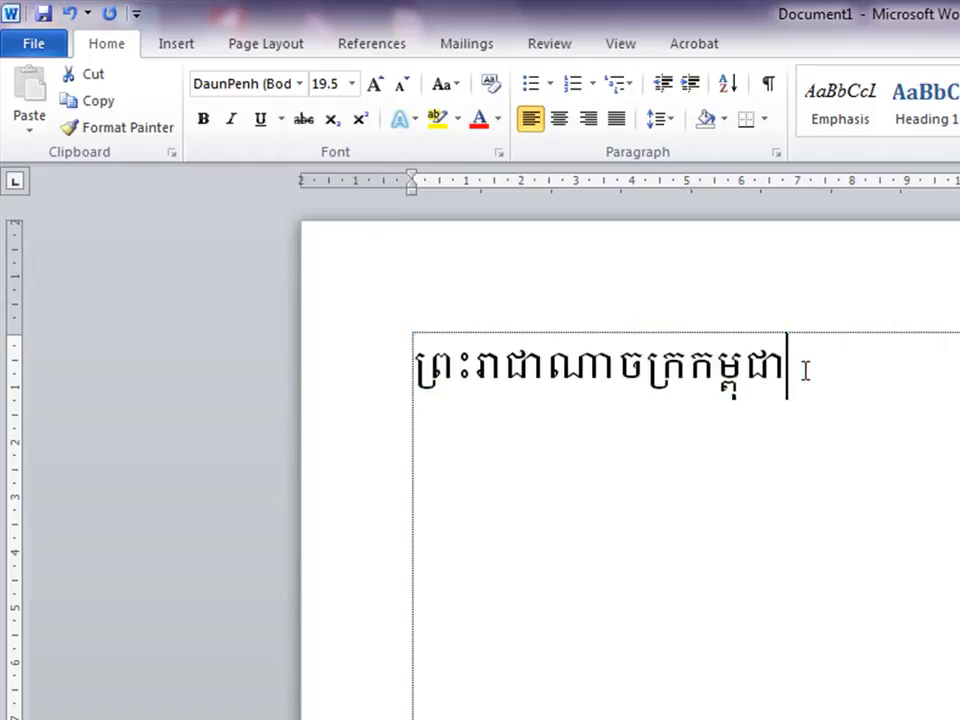
Begin saving the document under Save As and create a folder named My Job in My Documents
left_click(30, 47)
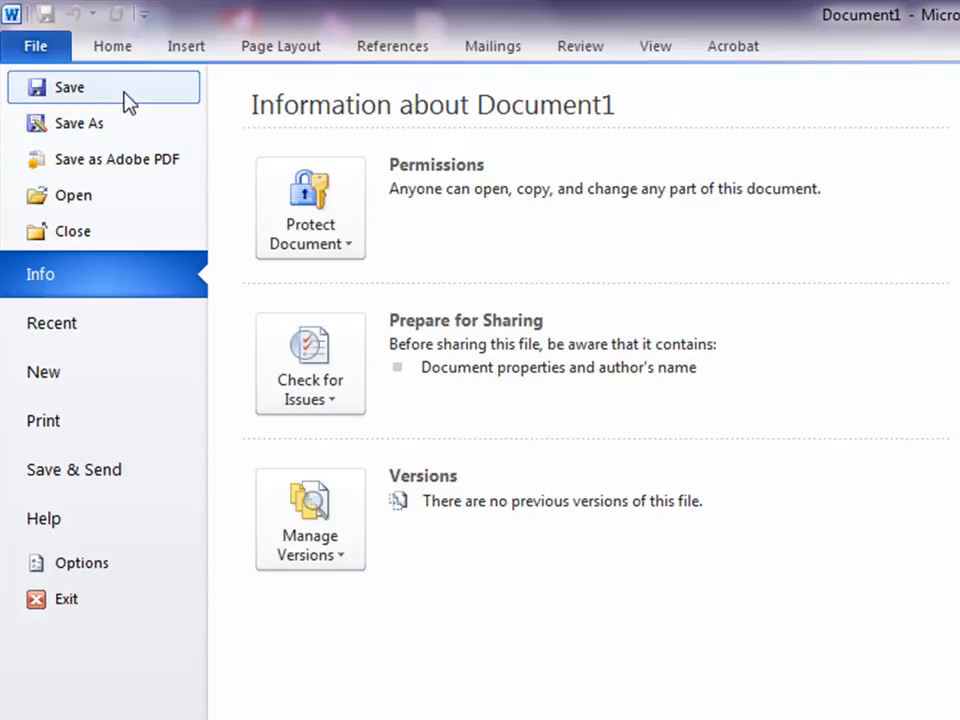
left_click(125, 125)
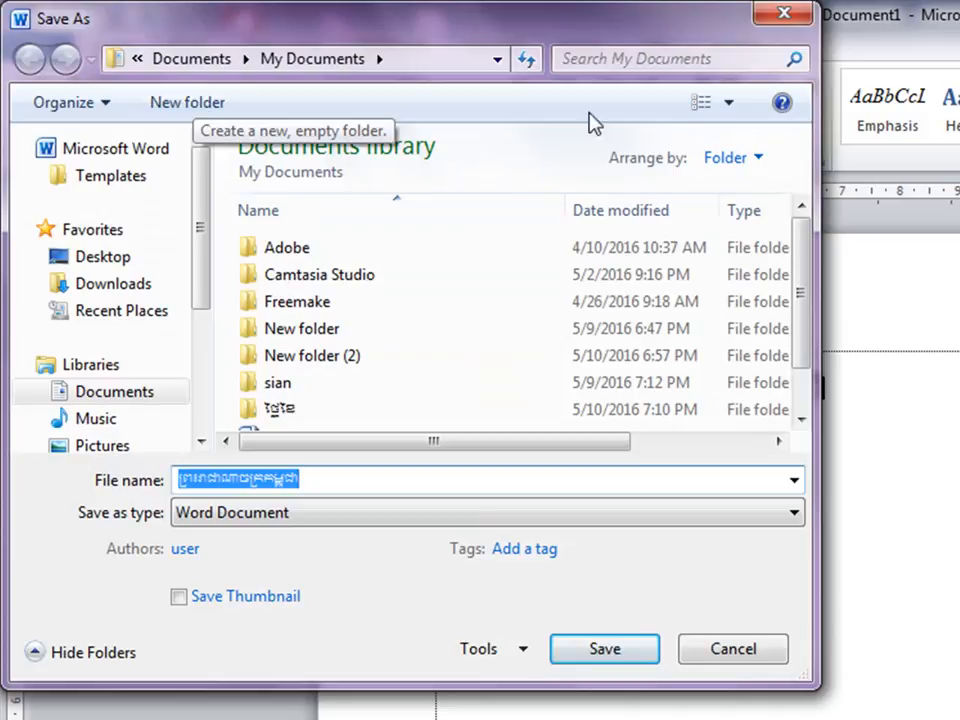
left_click(200, 118)
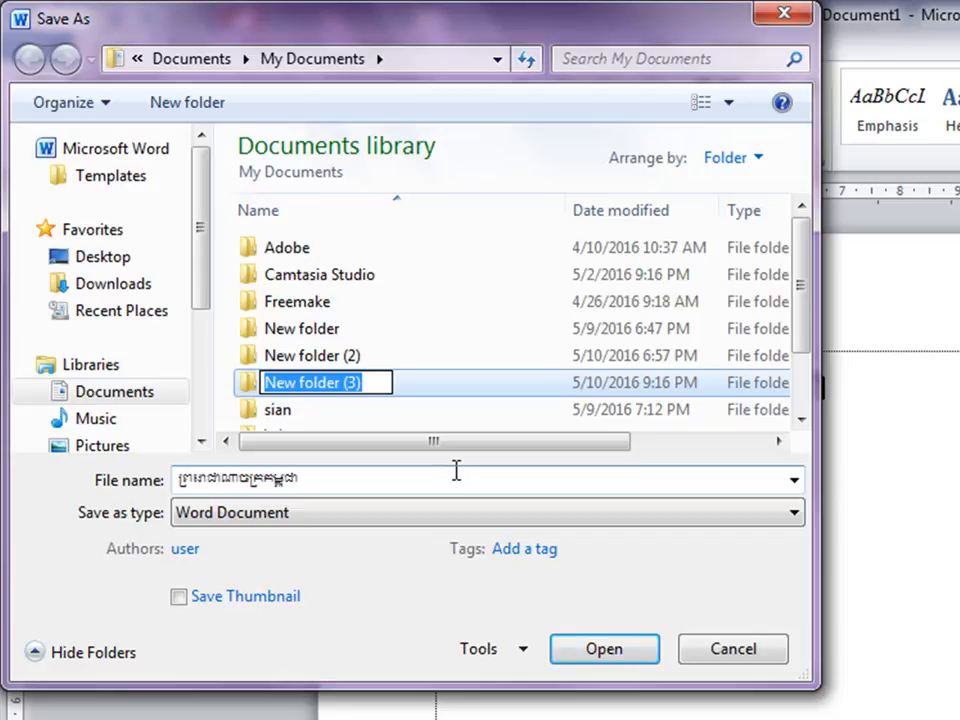
type("My ")
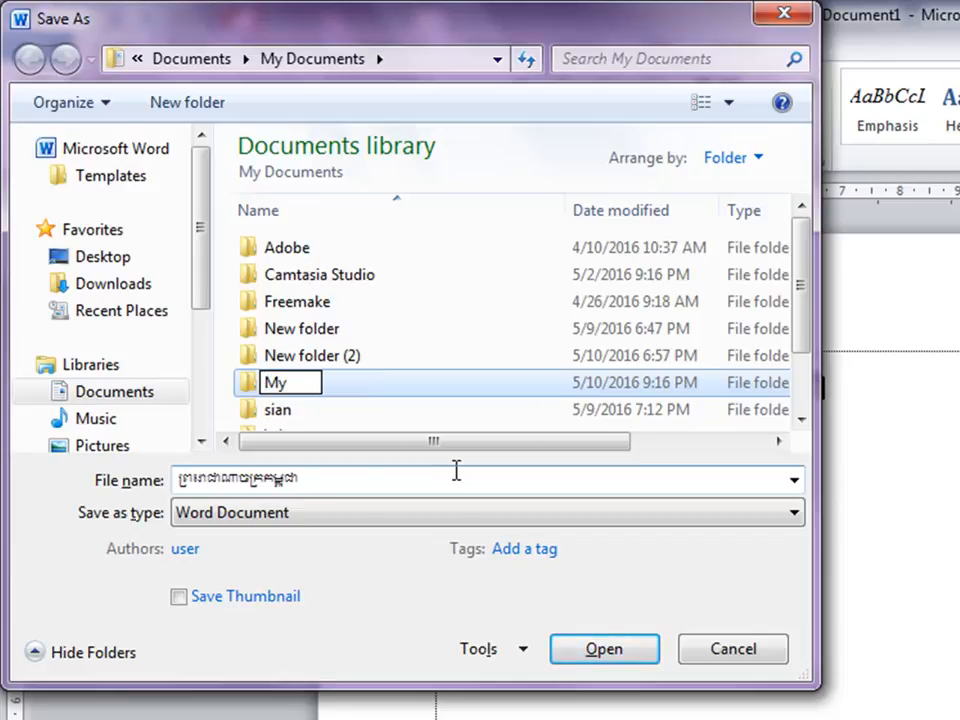
type("Joib")
key("BackSpace")
type("b")
key("Return")
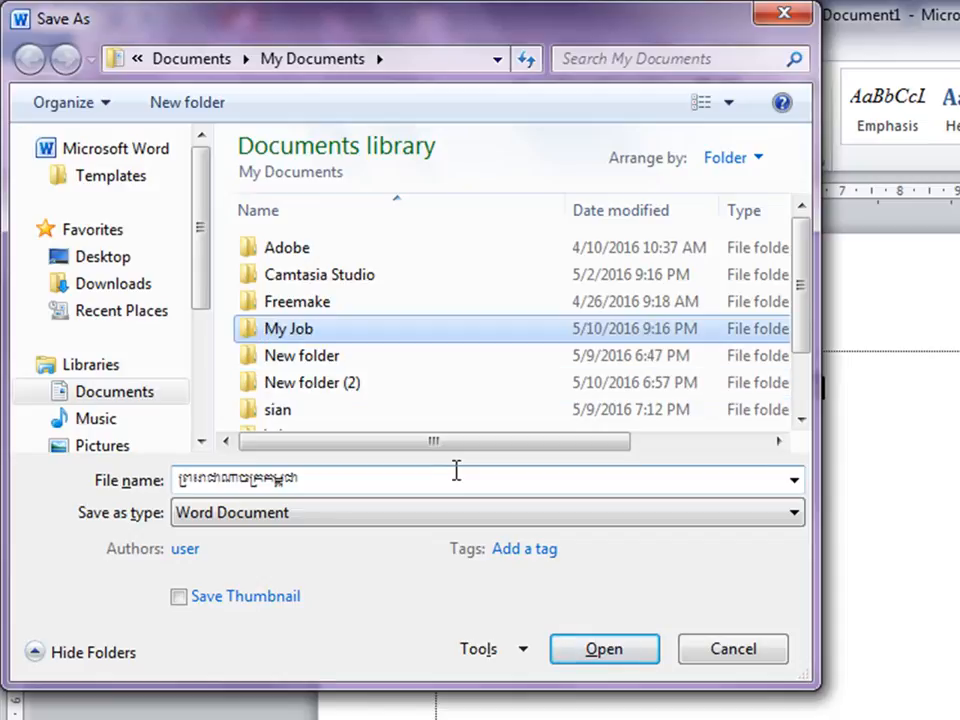
Save the file in the My Job folder as a Word Document named ព្រះរាជាណាចក្រកម្ពុជា
key("Return")
left_click_drag(339, 476, 4, 476)
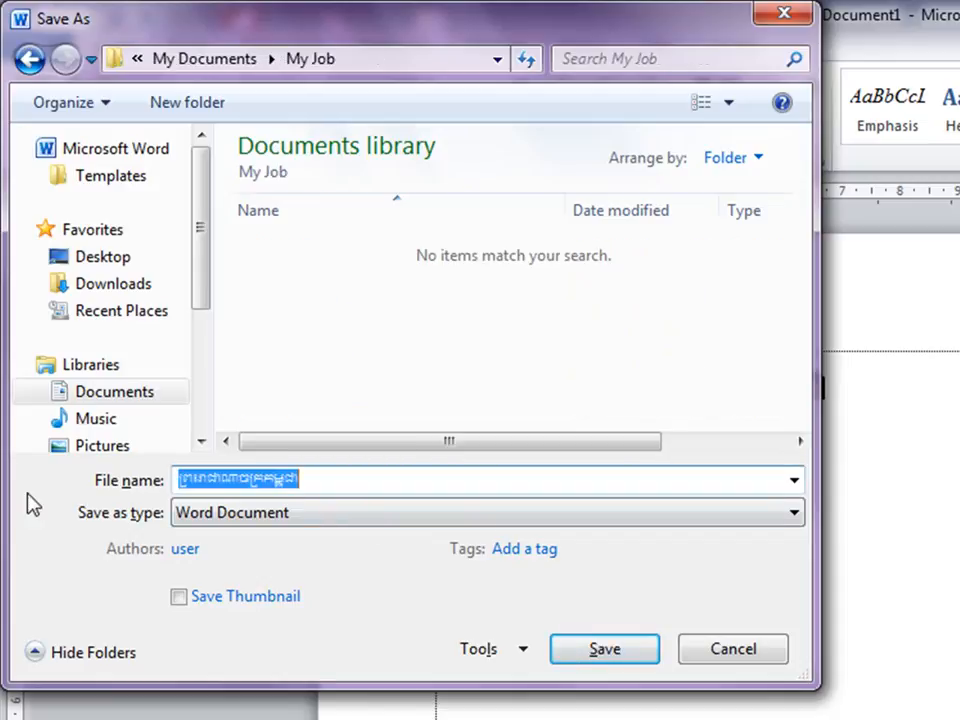
left_click(392, 484)
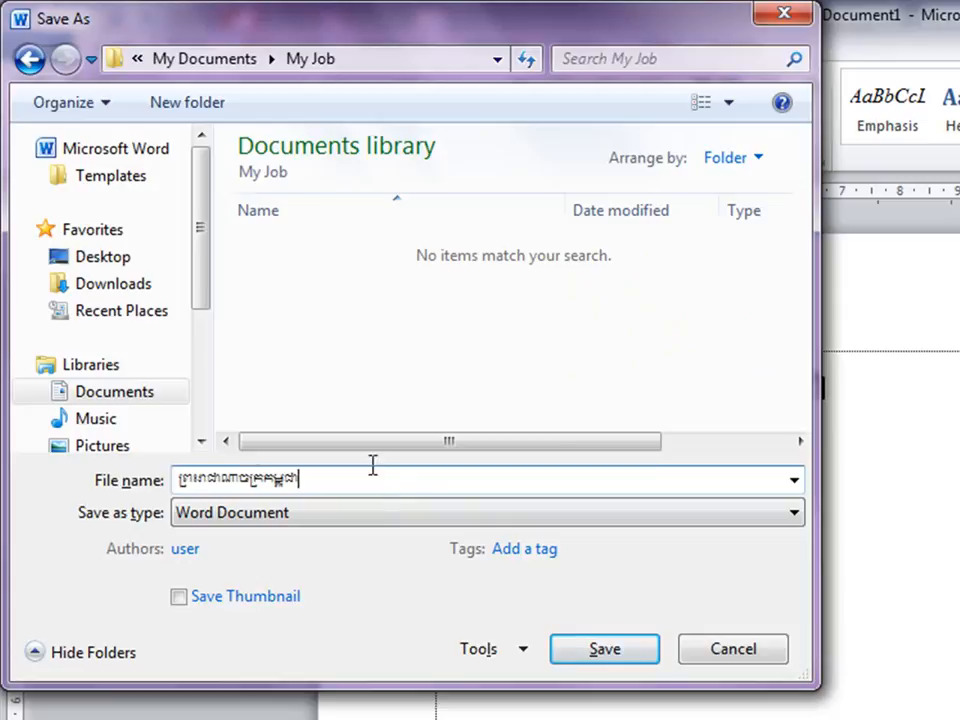
left_click_drag(392, 480, 146, 454)
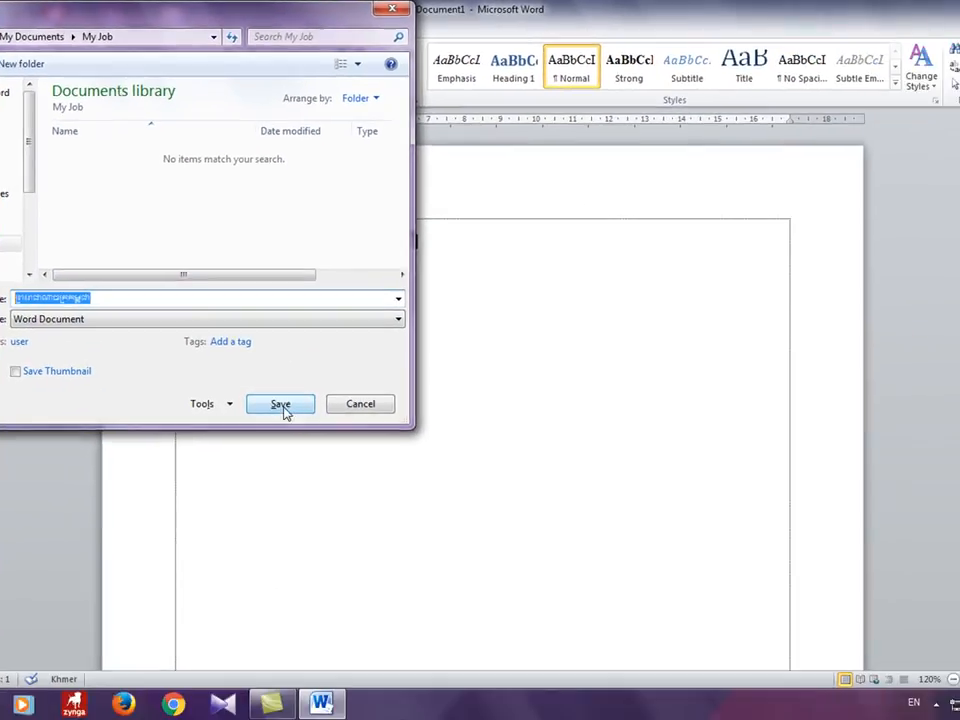
left_click(443, 527)
left_click(450, 233)
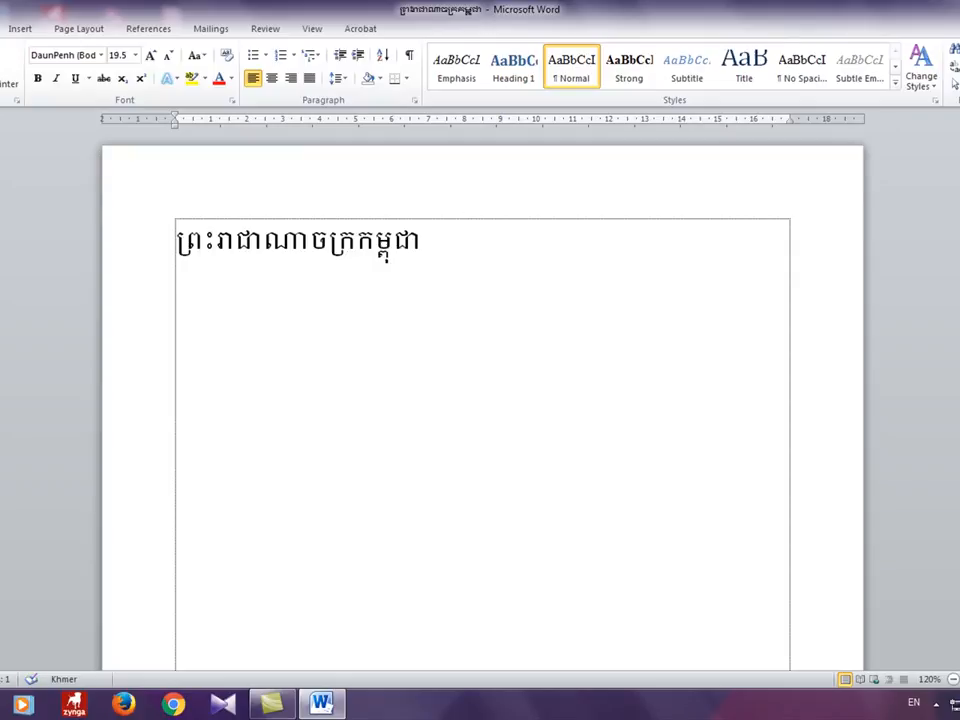
Close Word and reopen the saved document from the My Job folder in the Documents library
key("alt+F4")
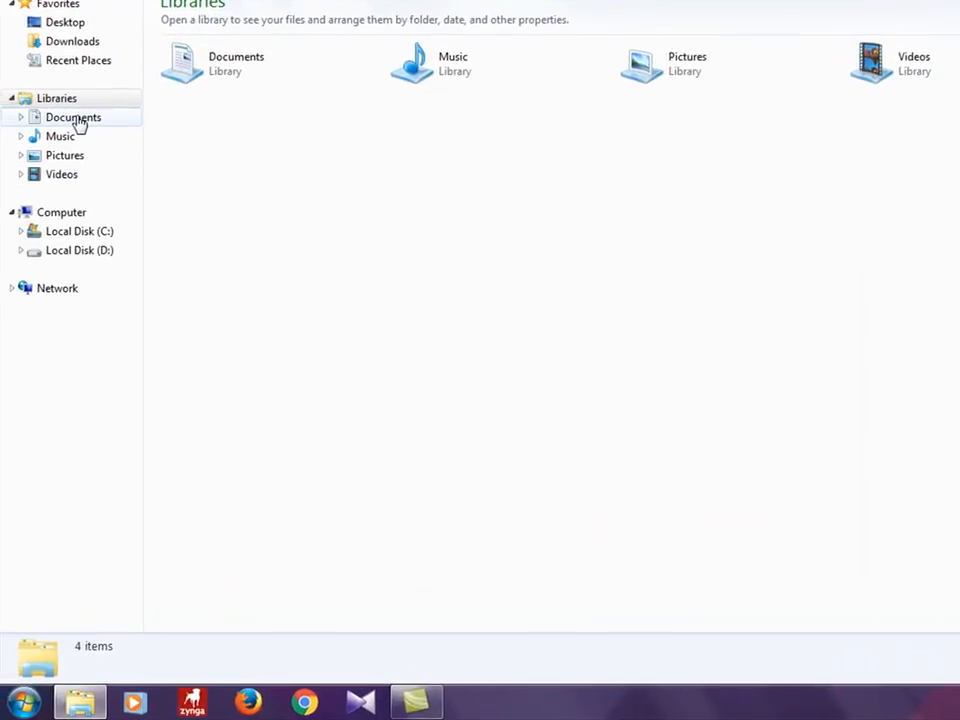
left_click(0, 189)
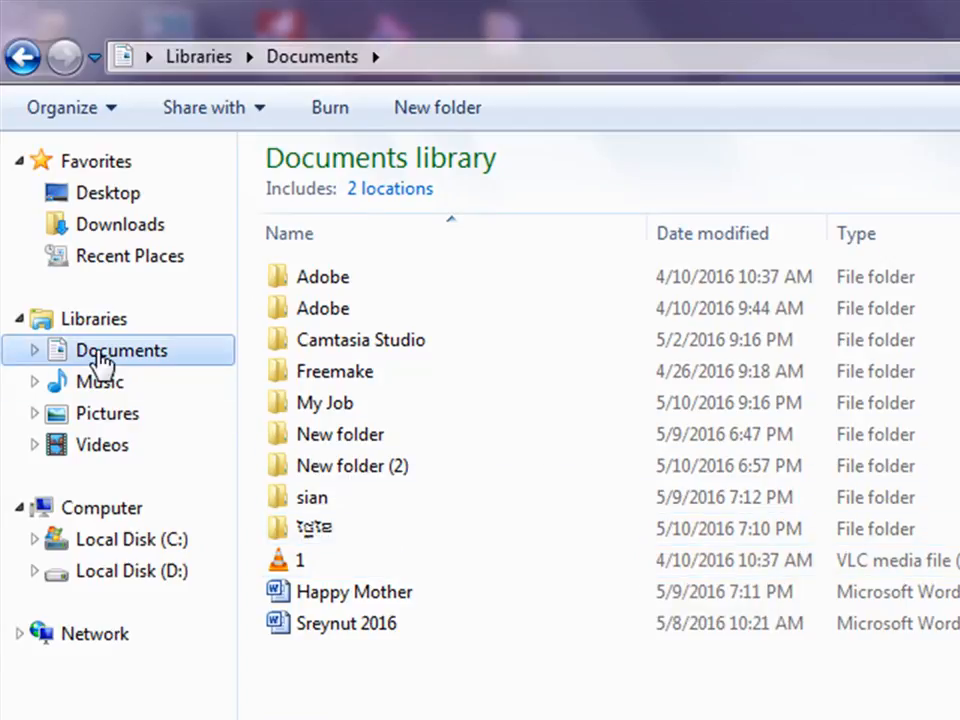
double_click(352, 407)
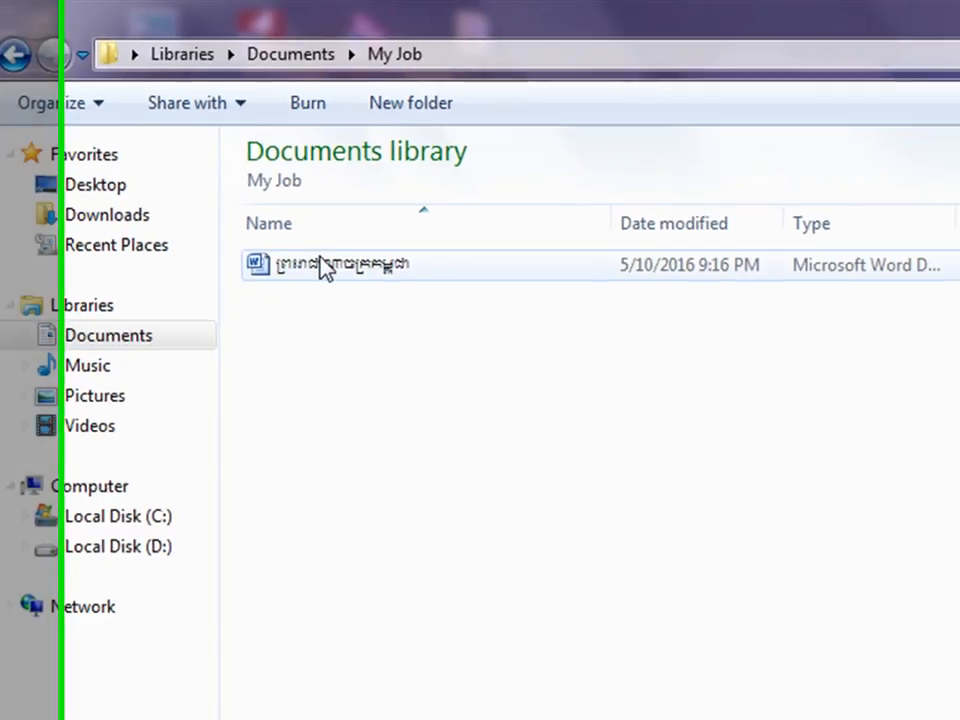
double_click(322, 268)
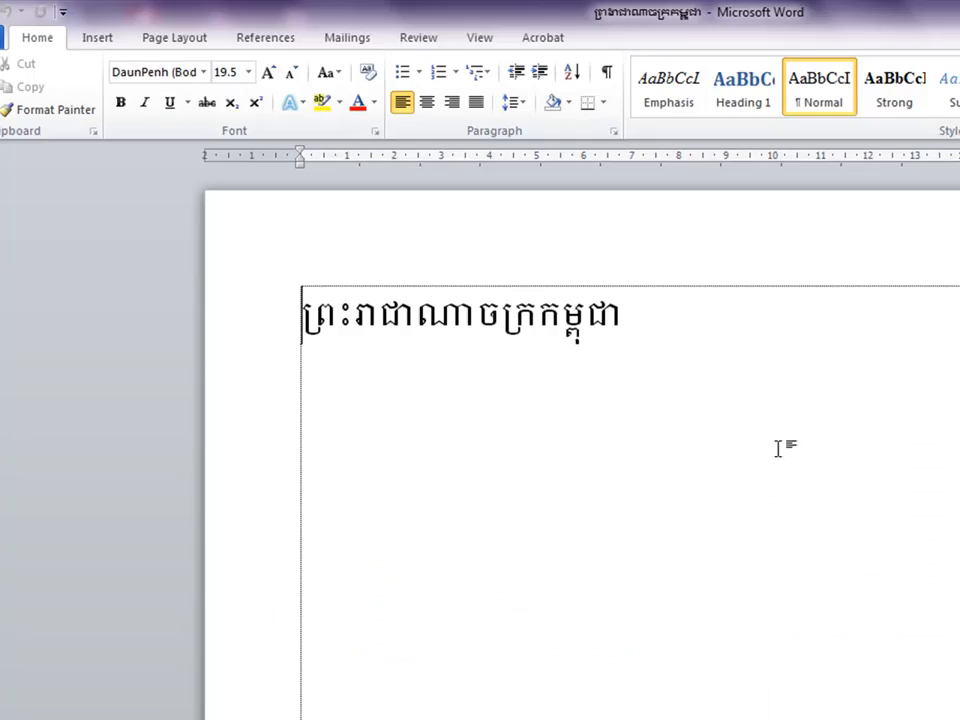
Centre the heading ព្រះរាជាណាចក្រកម្ពុជា and make it bold
left_click_drag(782, 324, 41, 339)
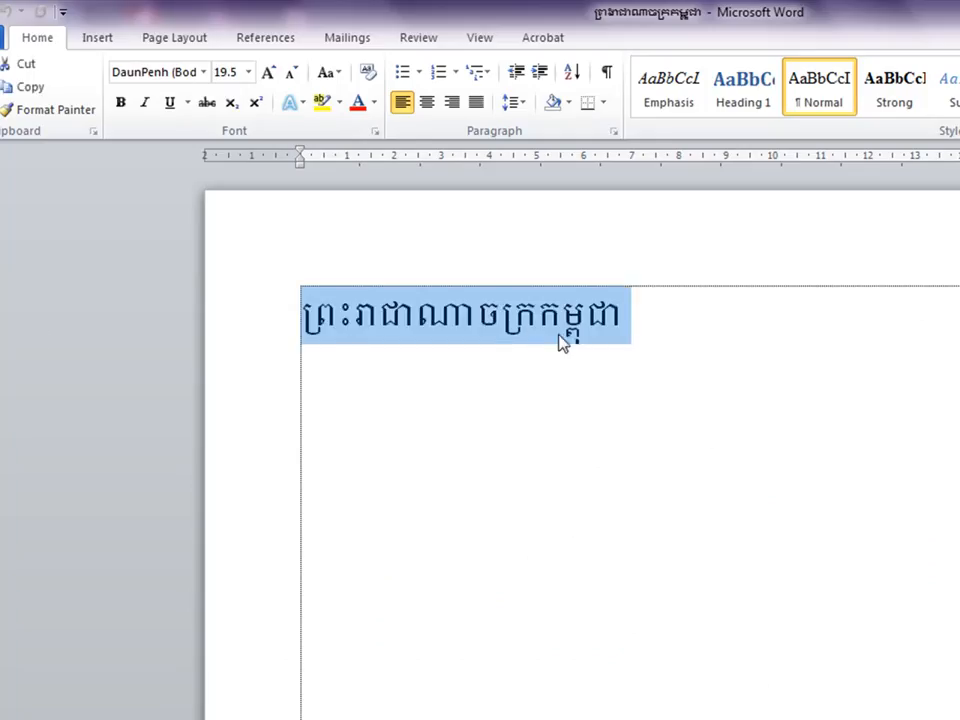
left_click(636, 358)
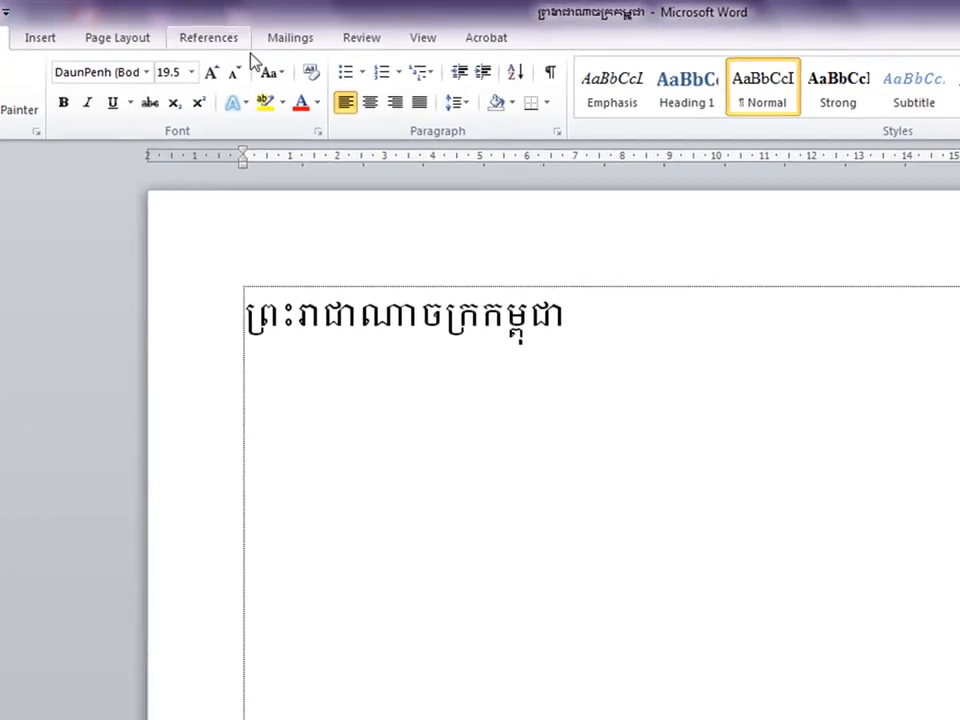
left_click(369, 102)
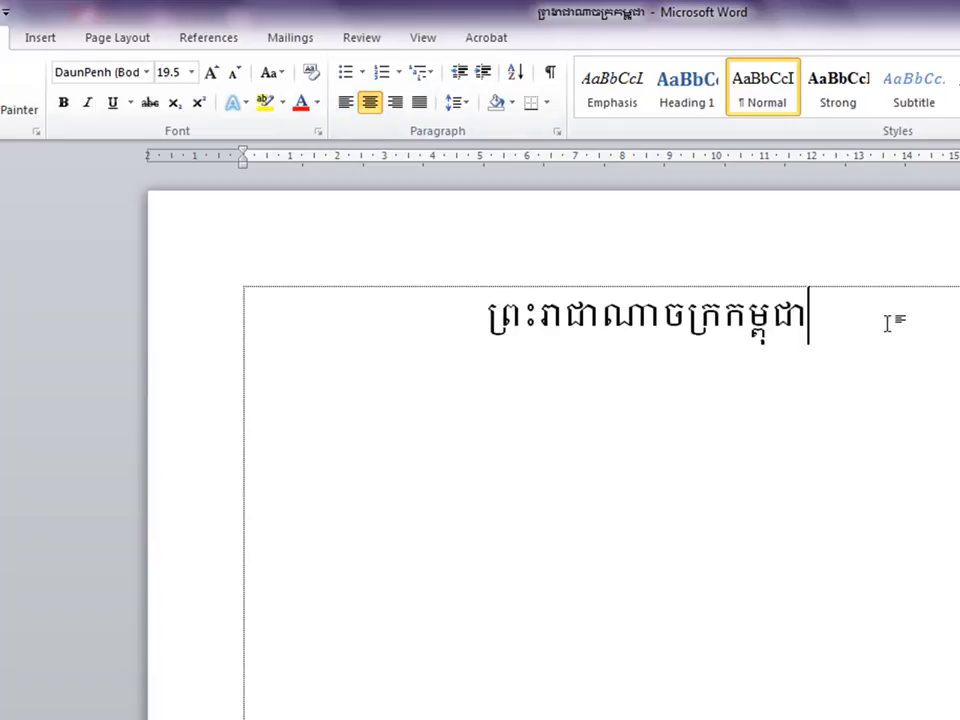
left_click_drag(886, 323, 467, 336)
left_click(63, 102)
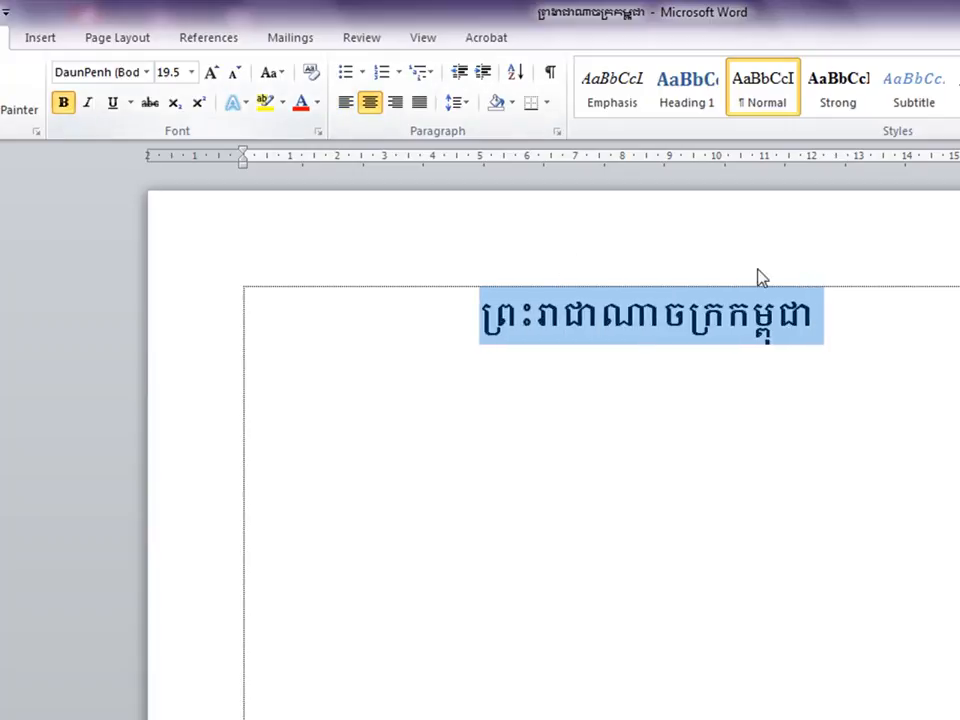
left_click(857, 321)
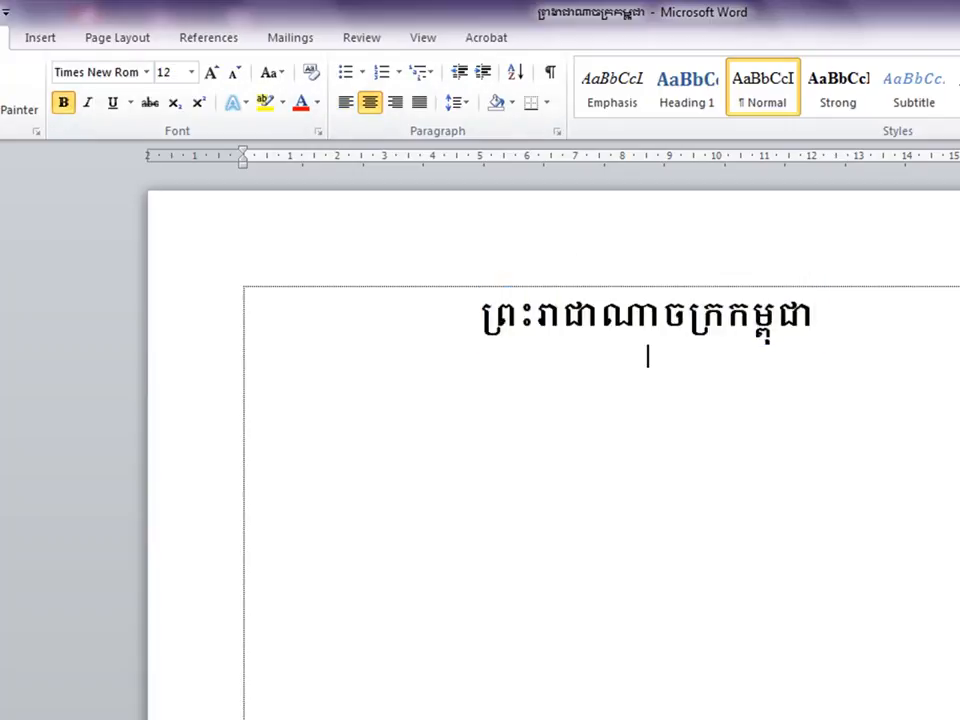
Add a second line under the heading reading ជាតិ សាសនា ព្រះមហាក្សត្រ
key("Return")
type("ជាត")
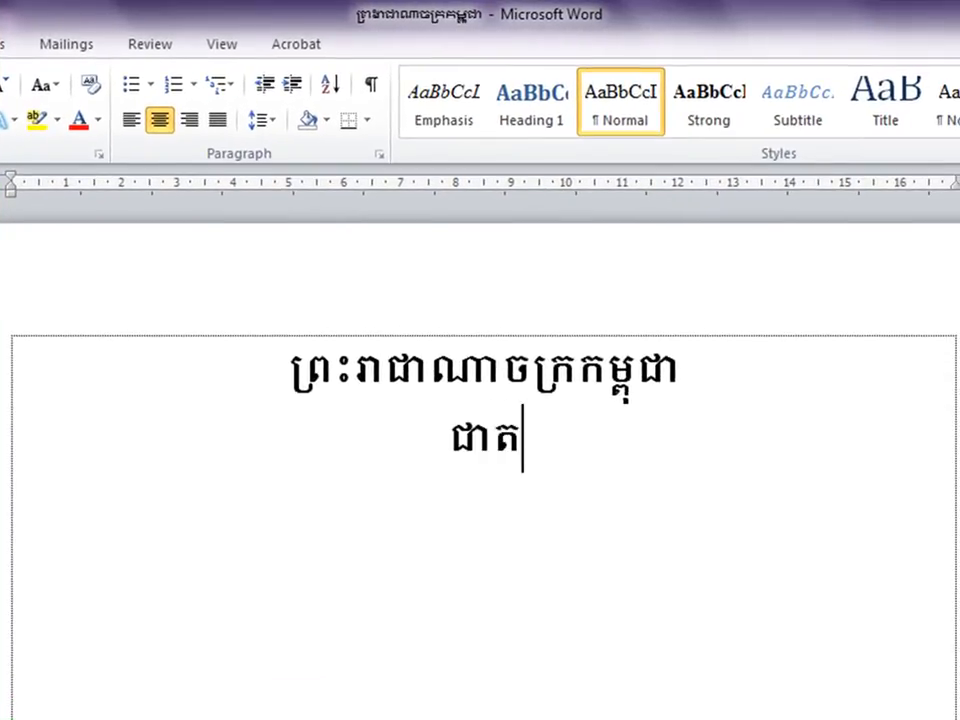
type("ិ សានសា")
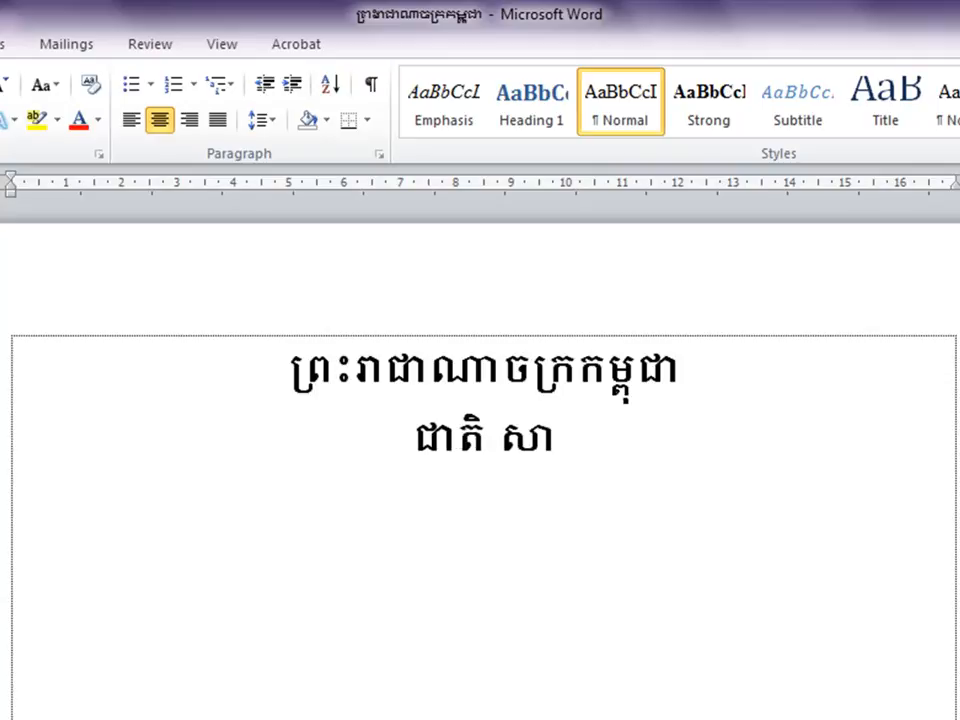
key("BackSpace")
key("BackSpace")
key("BackSpace")
type("សនា ព្រះម")
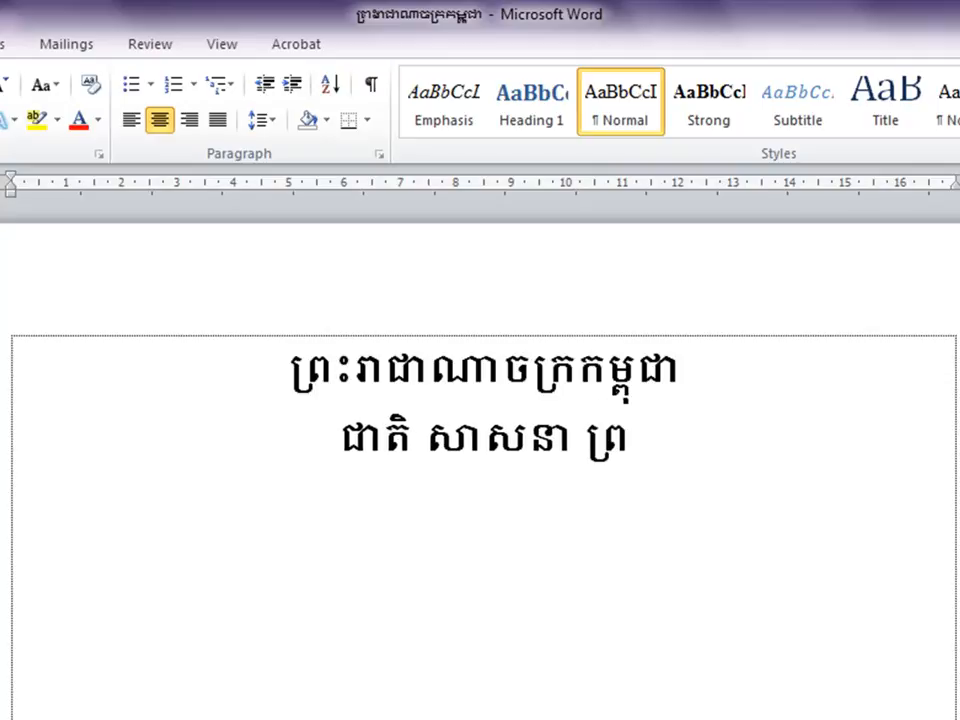
type("ហាក្សត្")
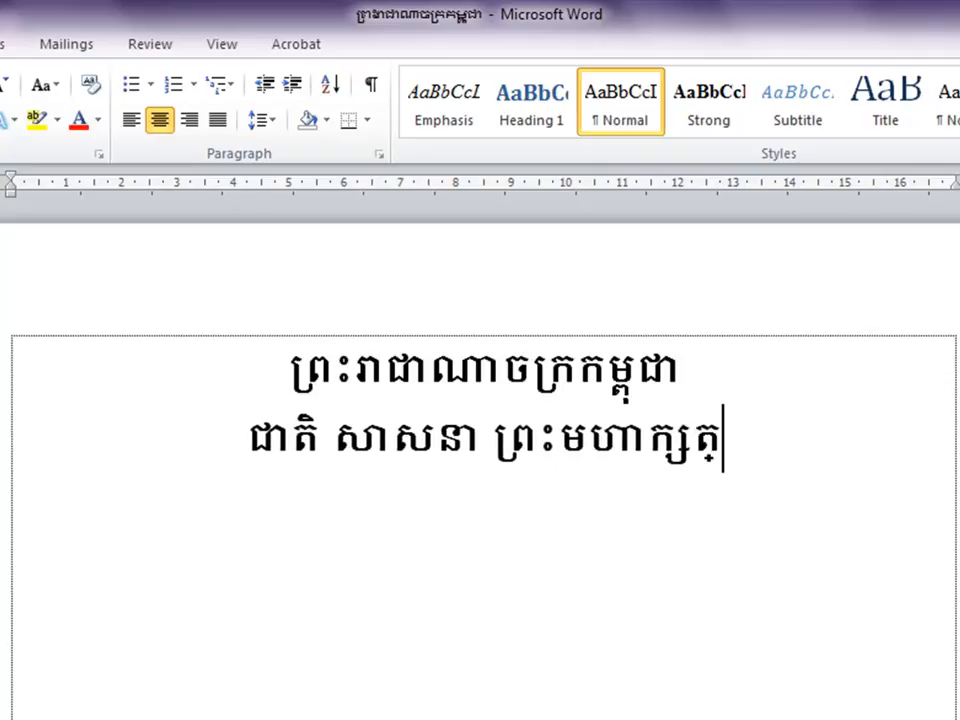
type("រ")
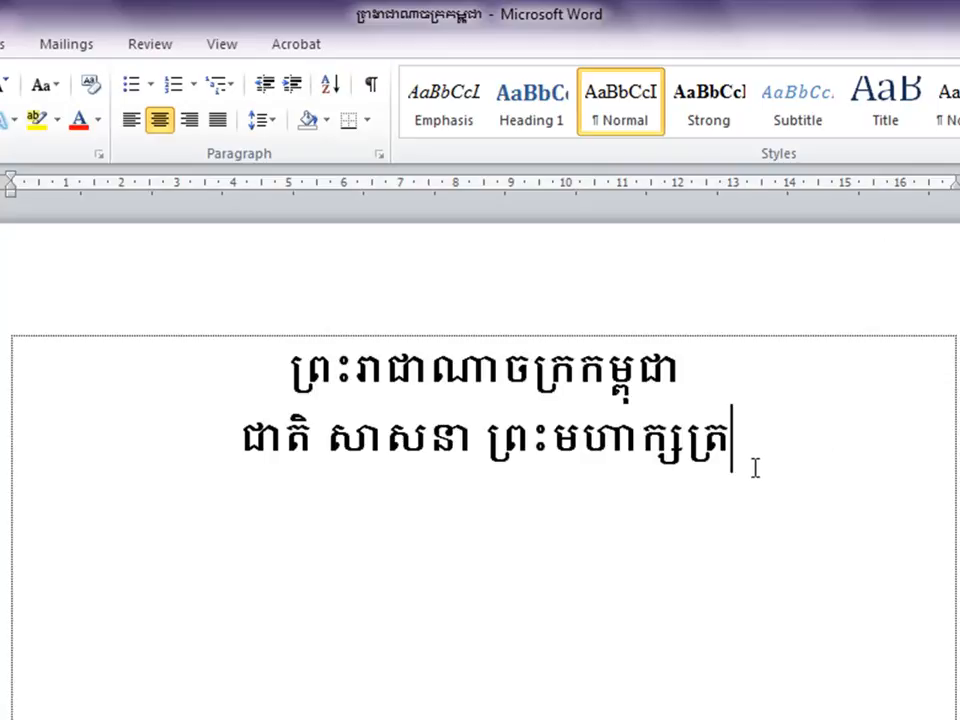
Save the two-line heading document under its existing name in the My Job folder
left_click_drag(733, 458, 169, 465)
left_click(296, 508)
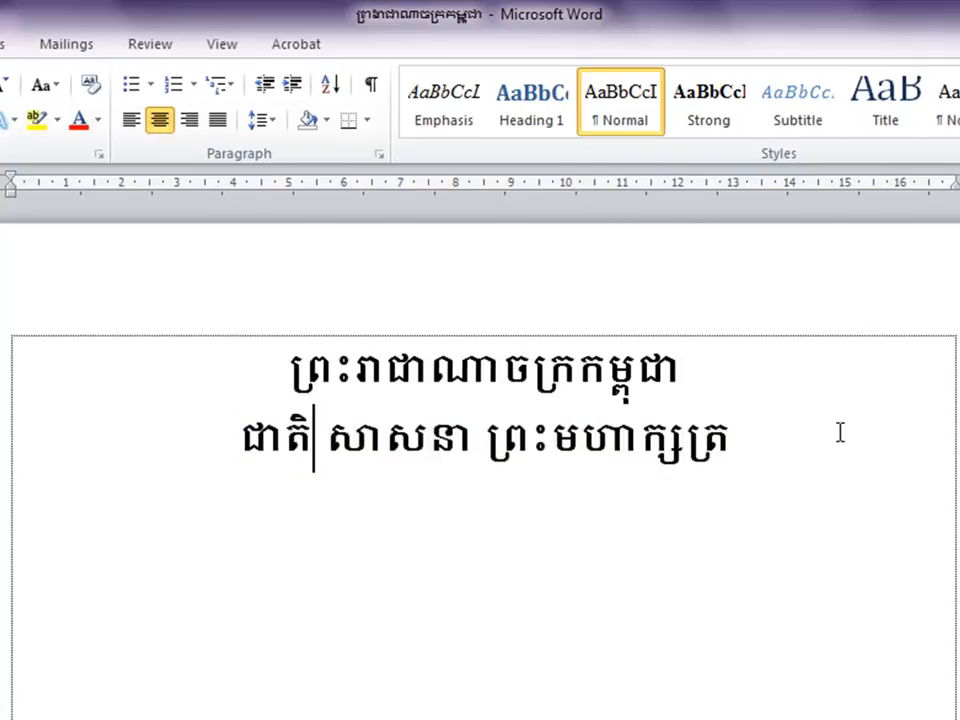
left_click_drag(840, 431, 230, 408)
left_click_drag(259, 361, 206, 344)
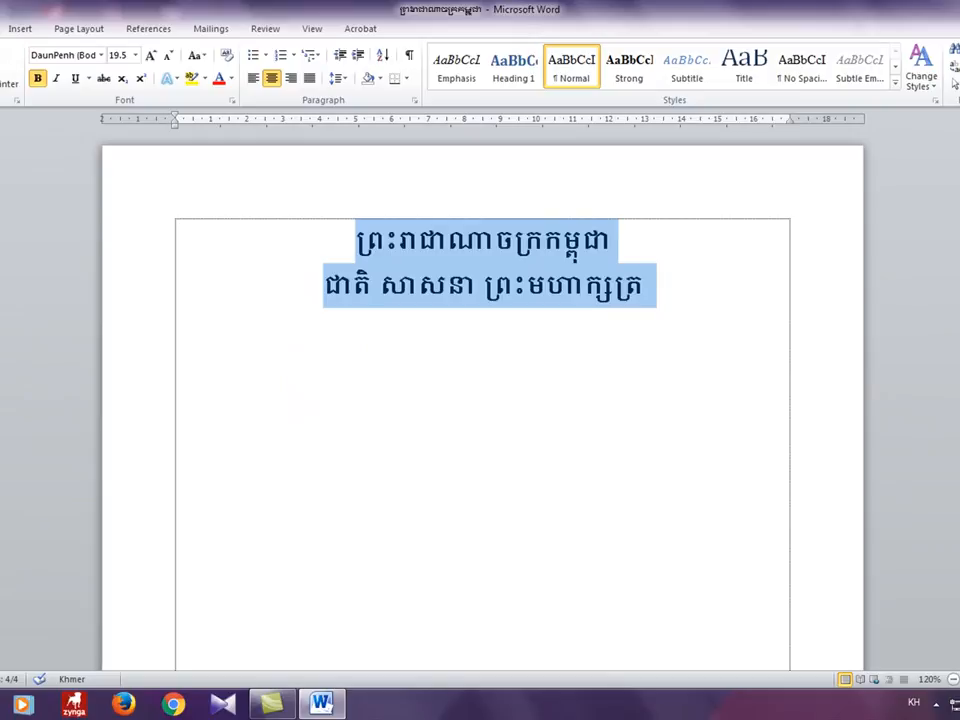
left_click(1, 29)
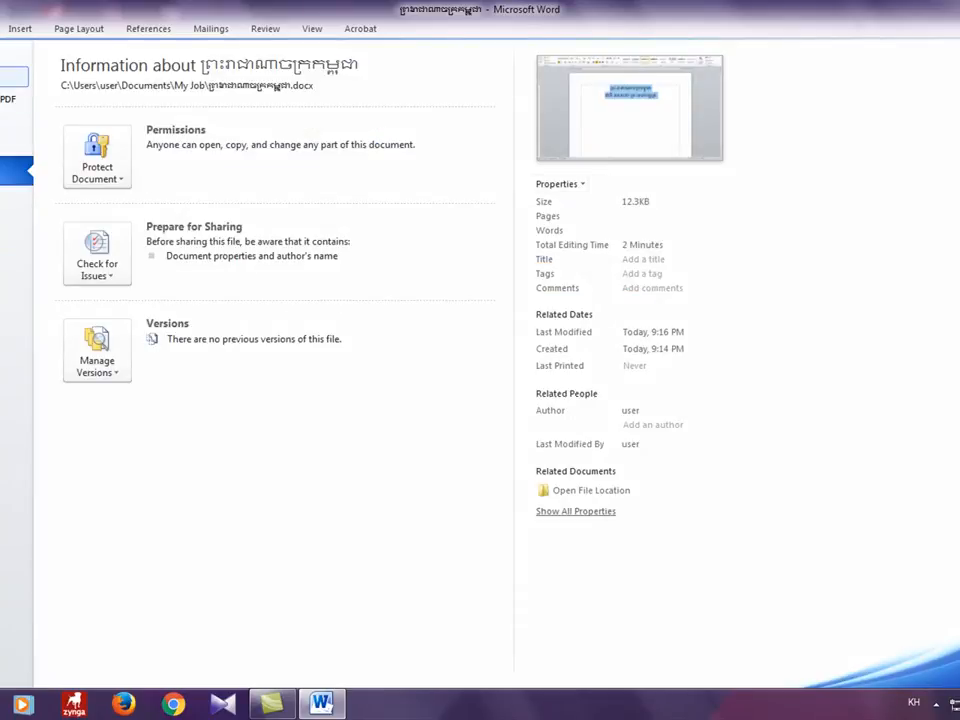
left_click(8, 54)
left_click(548, 291)
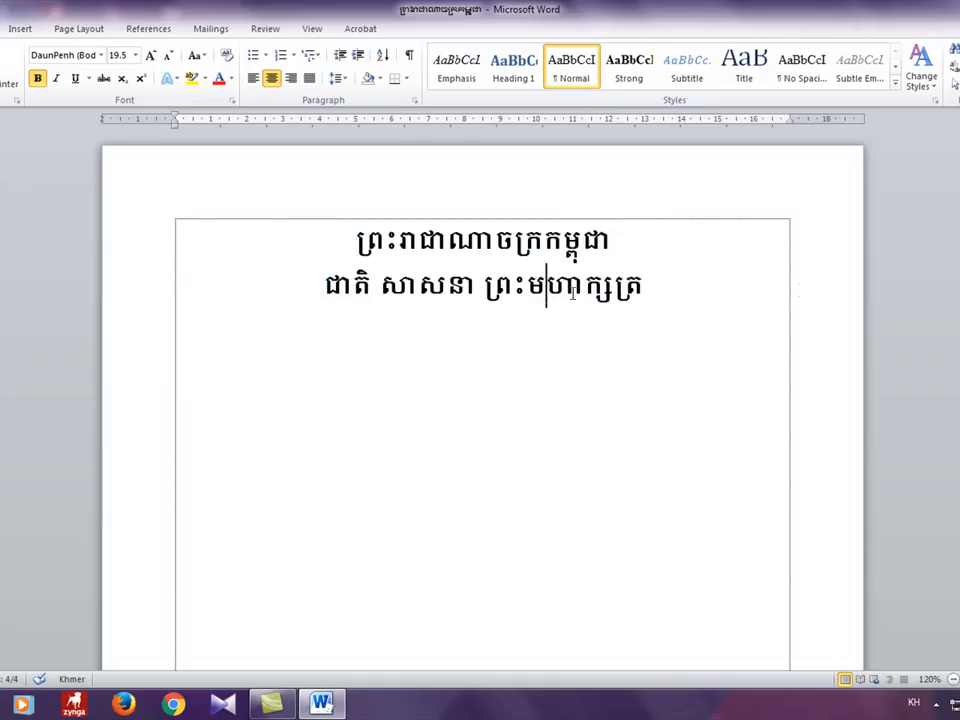
left_click_drag(711, 291, 266, 242)
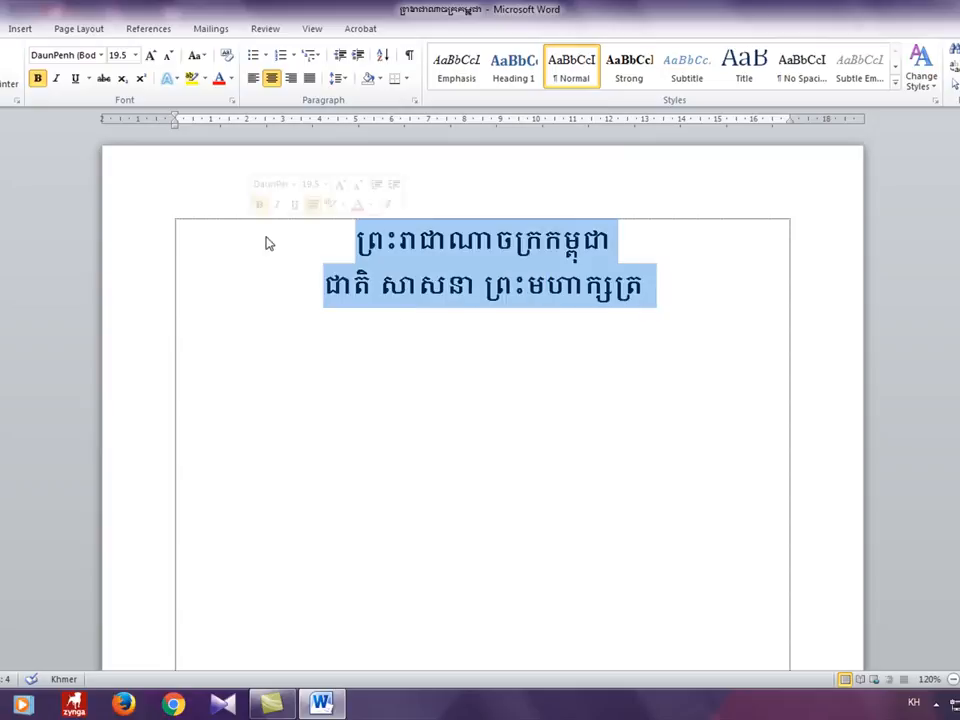
left_click(464, 357)
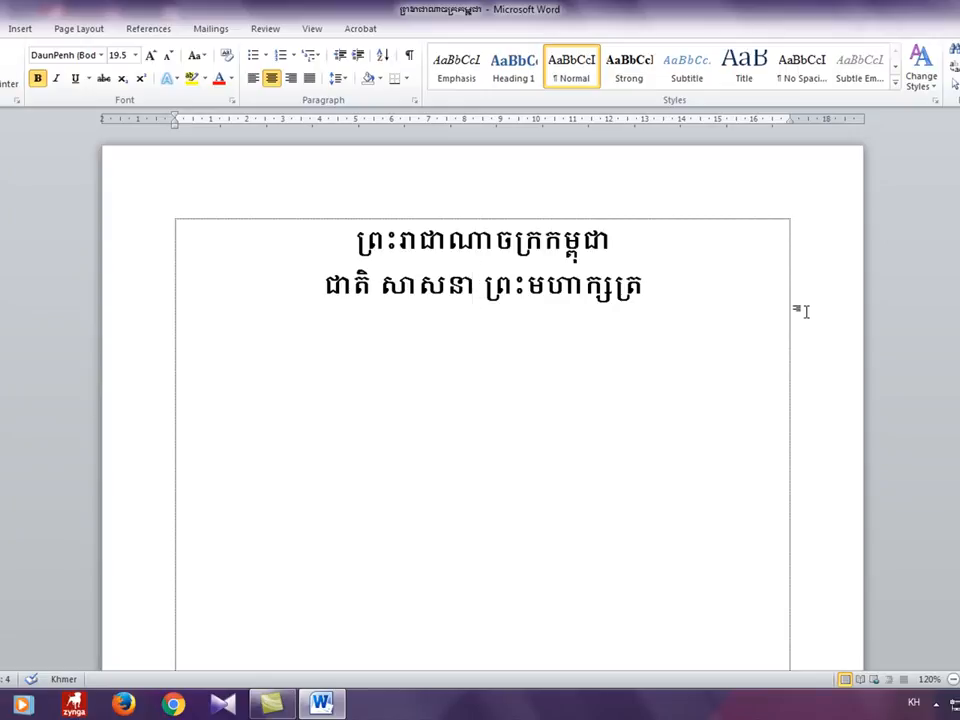
left_click_drag(672, 292, 314, 235)
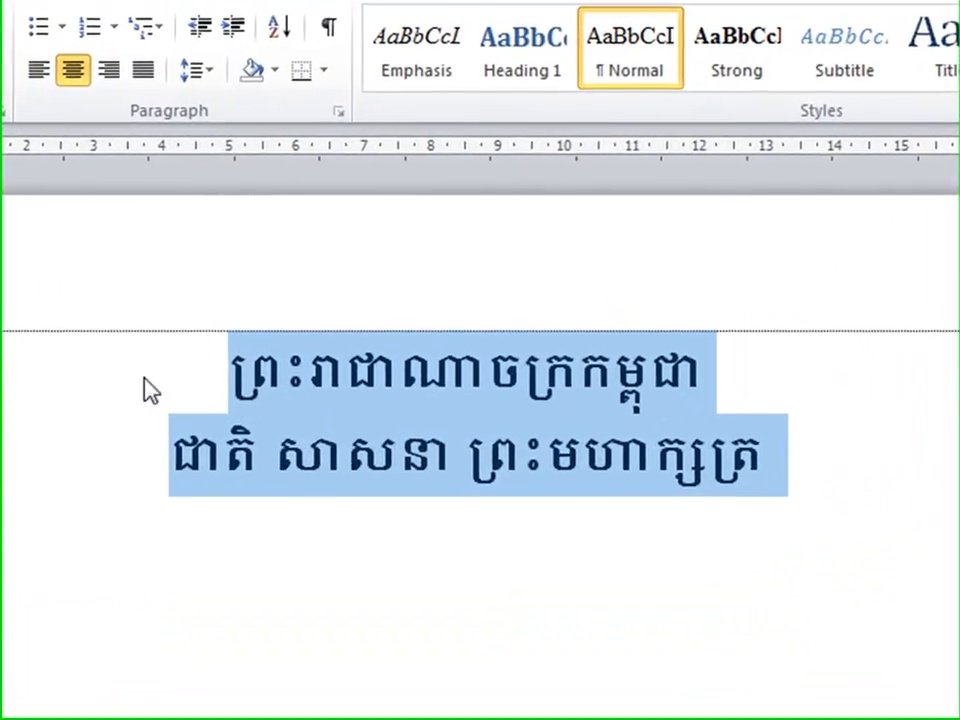
left_click(418, 289)
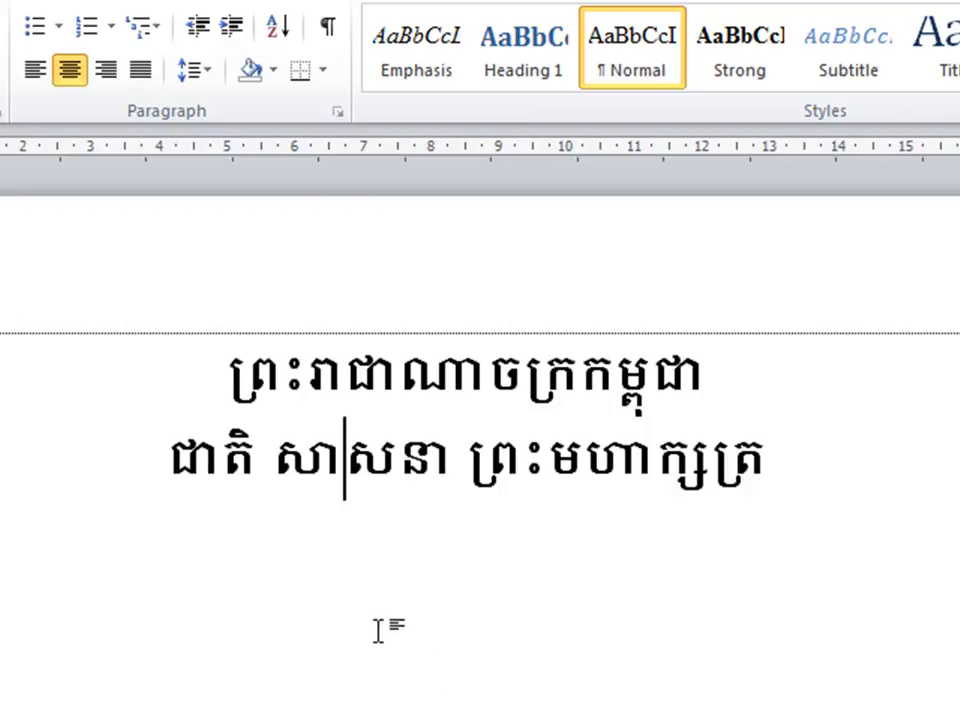
left_click_drag(790, 455, 213, 372)
left_click(345, 504)
left_click_drag(772, 458, 118, 378)
left_click(205, 410)
left_click_drag(764, 443, 223, 346)
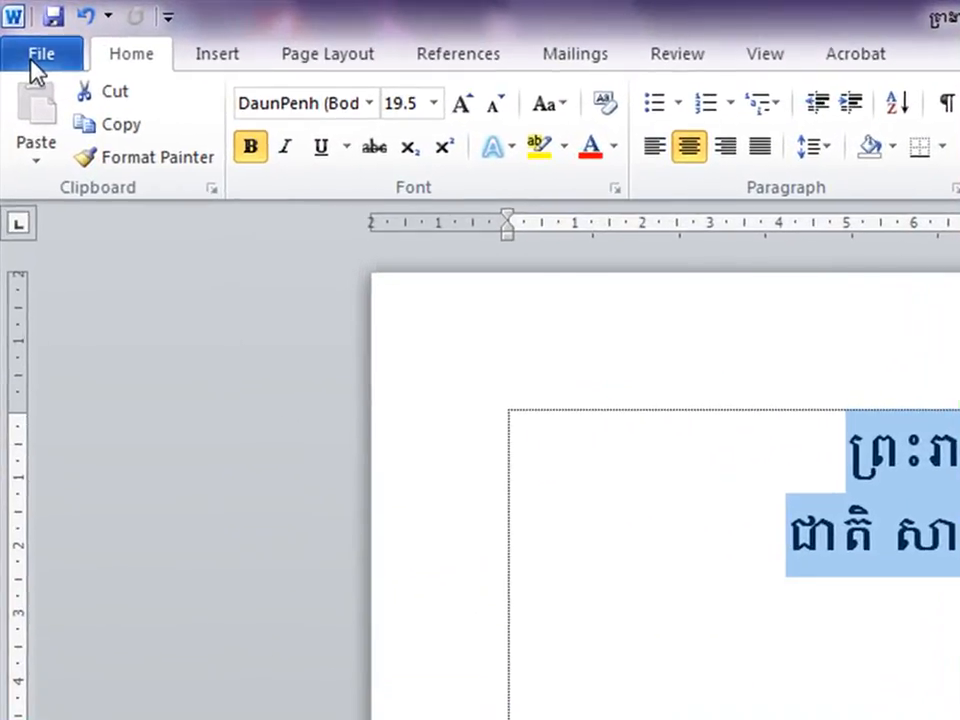
Create a new blank document while keeping the heading document open
left_click(29, 57)
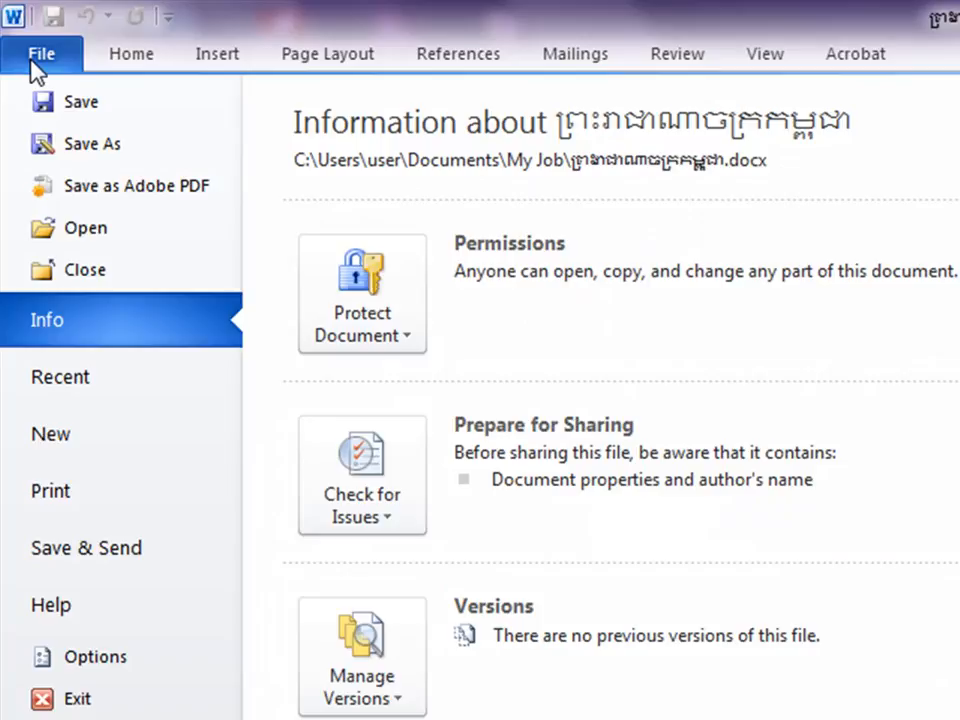
left_click(104, 452)
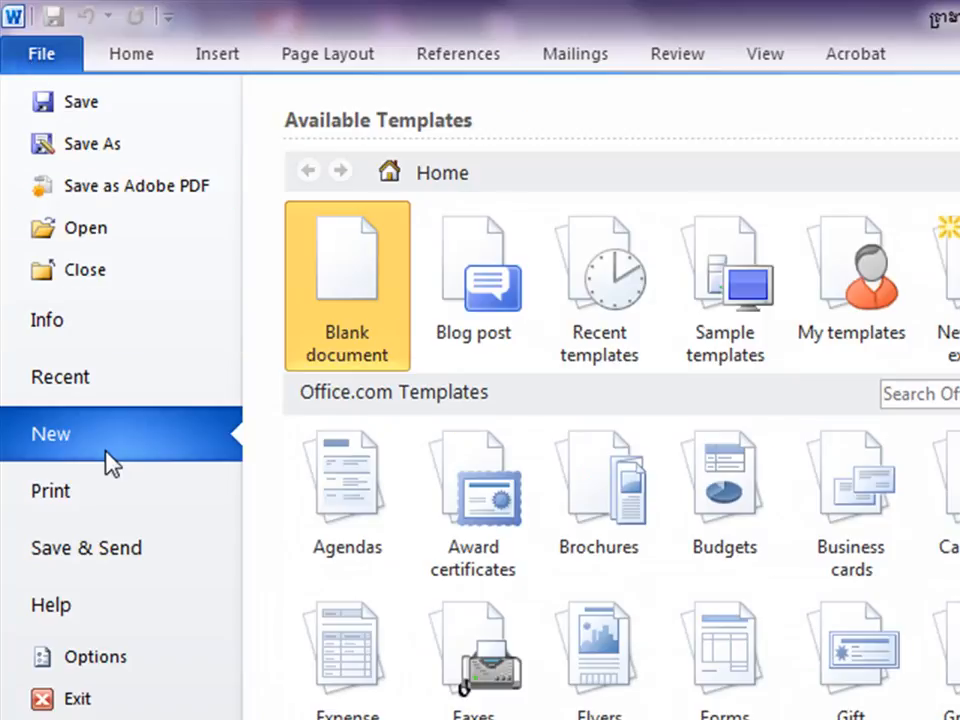
double_click(357, 270)
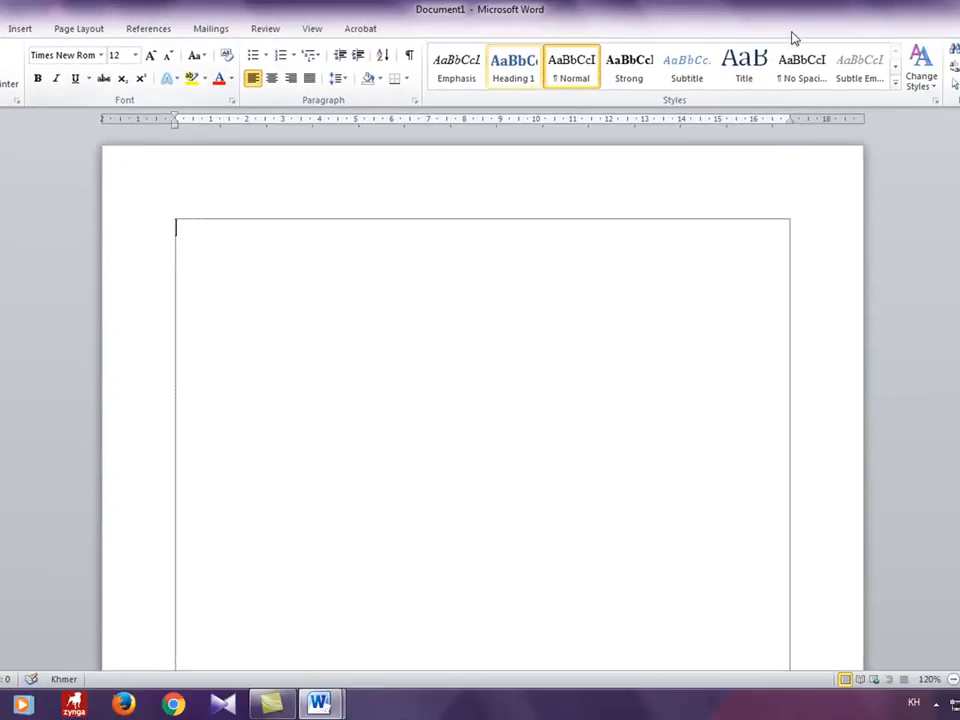
Switch to the ព្រះរាជាណាចក្រកម្ពុជា document and back to the new blank document to compare the open windows
mouse_move(316, 707)
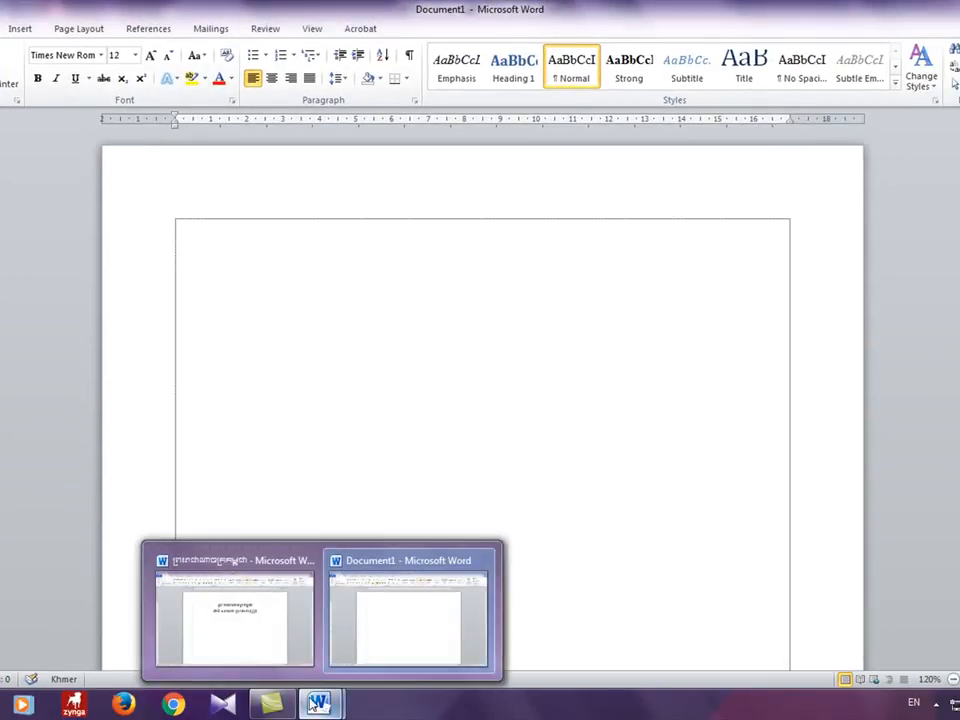
mouse_move(231, 617)
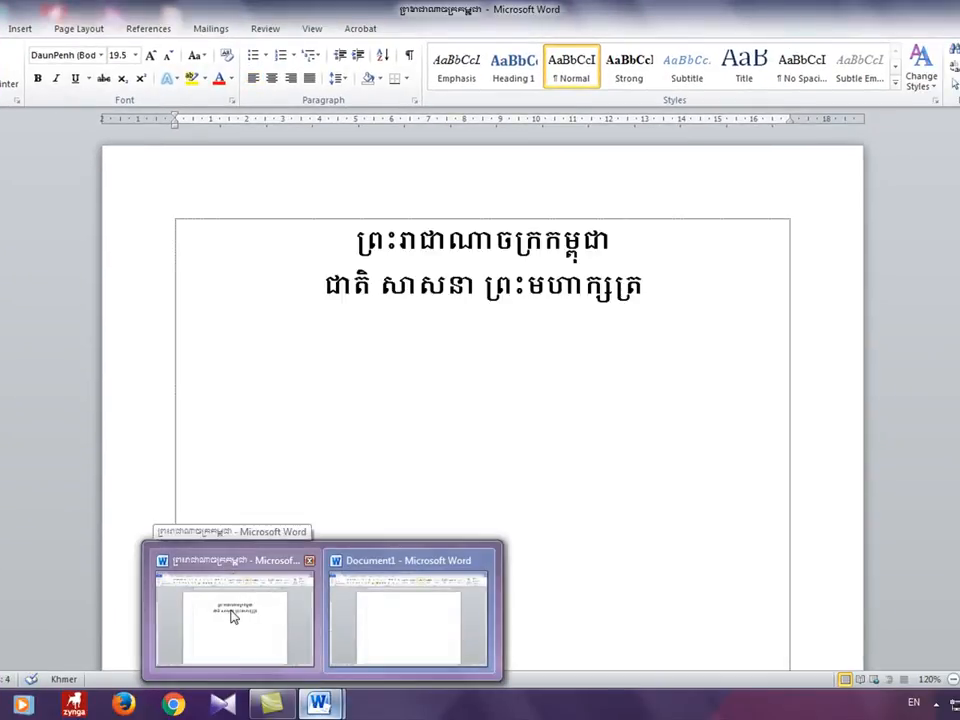
left_click(231, 617)
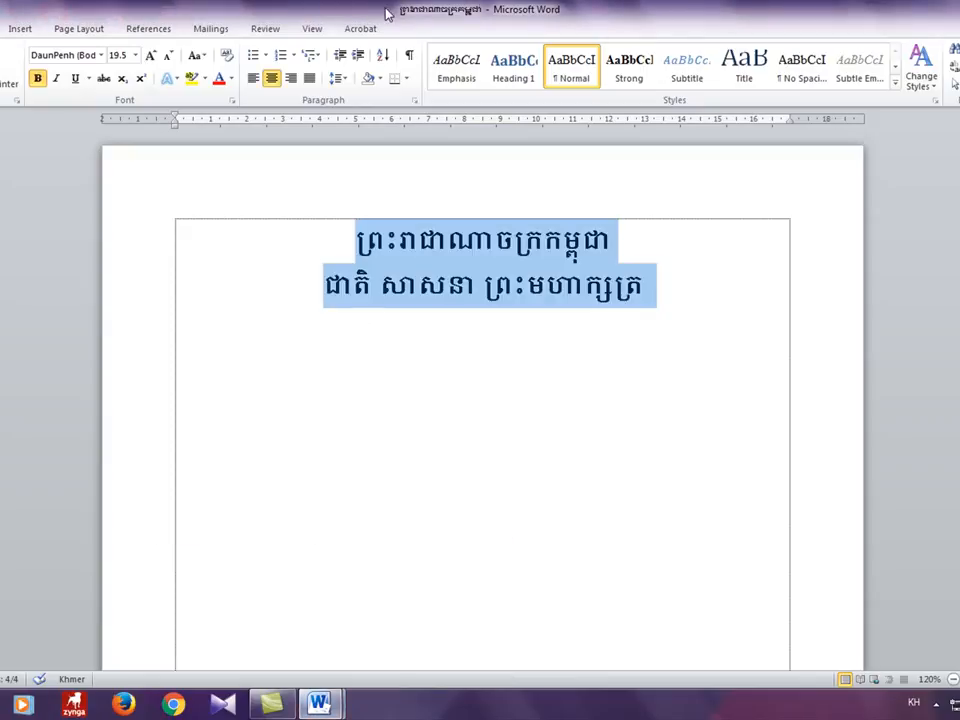
mouse_move(318, 705)
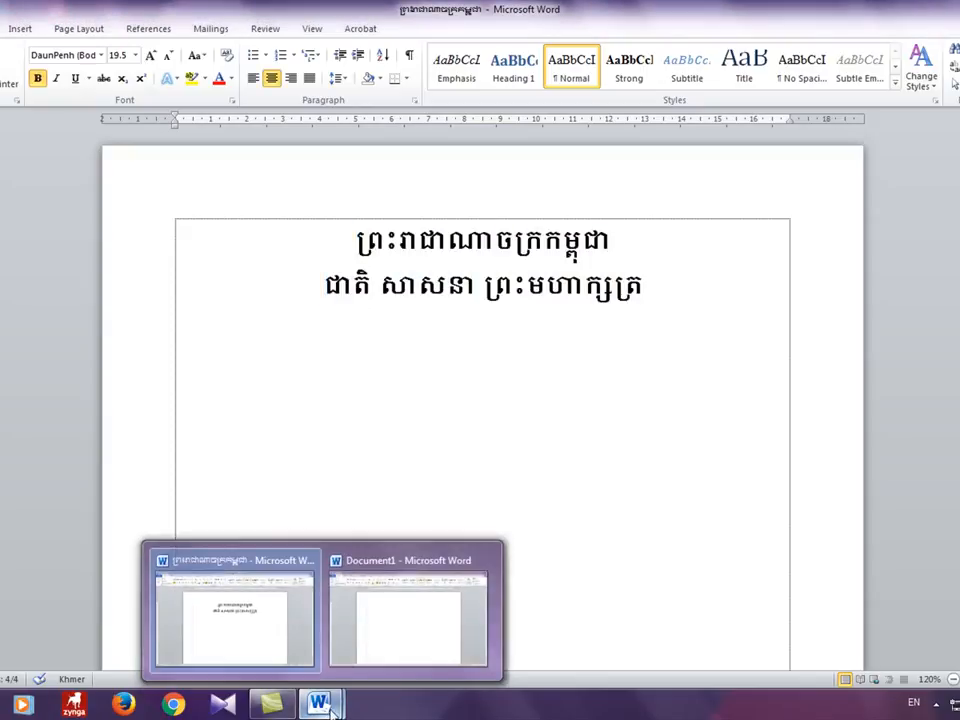
left_click(416, 604)
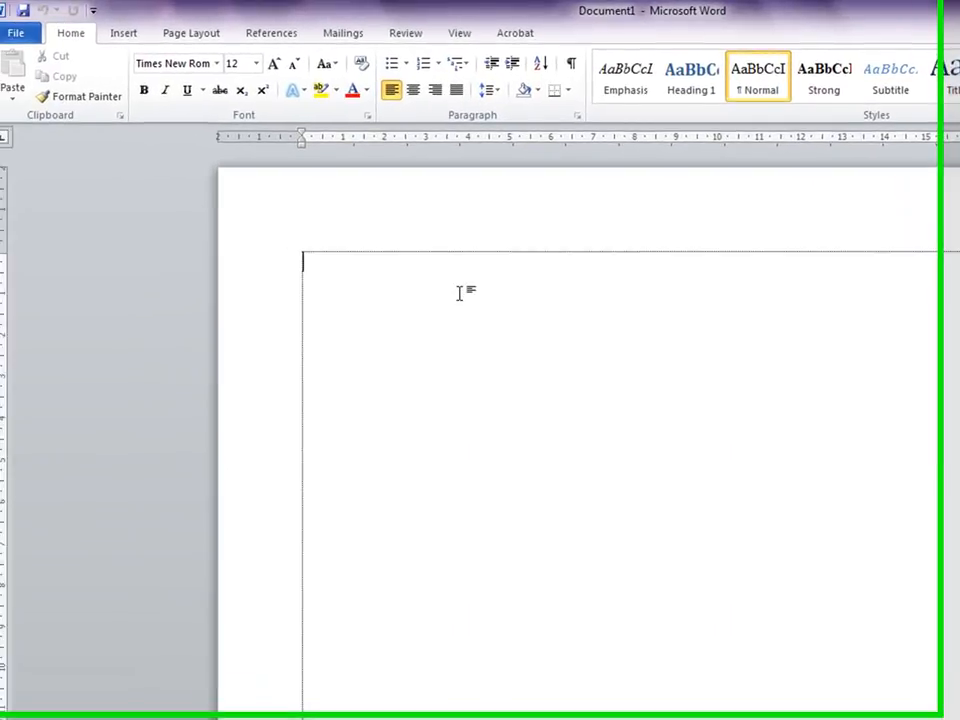
Set the Khmer text size to 34.5 at the start of the blank document
type("k")
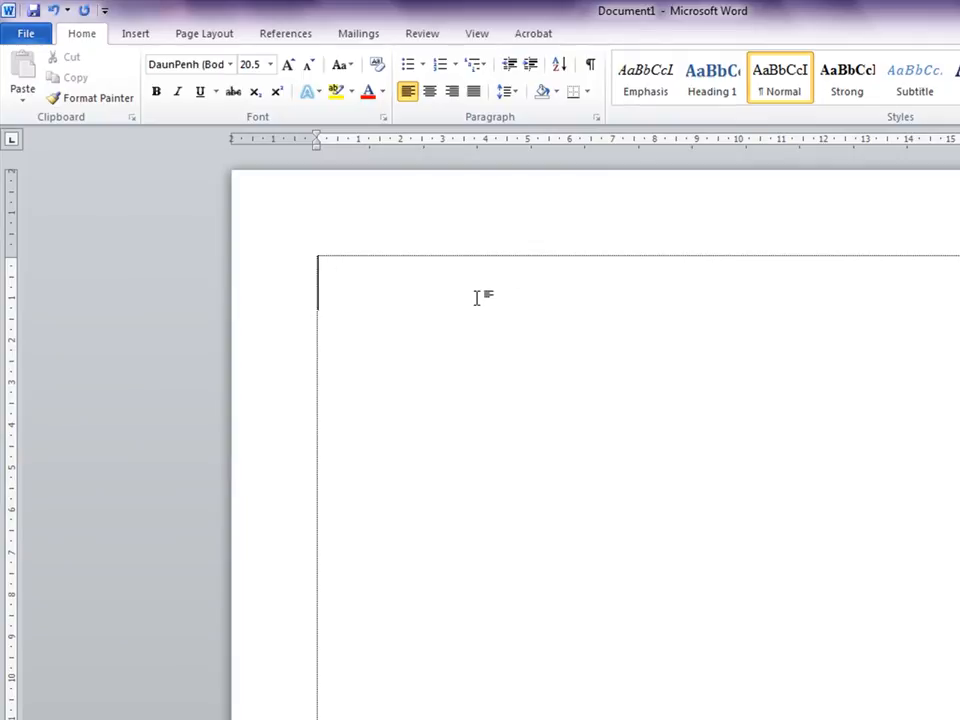
key("ctrl+bracketright")
key("ctrl+bracketright")
key("ctrl+bracketright")
key("ctrl+bracketright")
key("ctrl+bracketright")
key("ctrl+bracketright")
key("ctrl+bracketright")
key("ctrl+bracketright")
key("ctrl+bracketright")
key("ctrl+bracketright")
key("ctrl+bracketright")
key("ctrl+bracketright")
key("ctrl+bracketright")
Enter the title កិច្ចការរដ្ឋបាល on the first line and centre it
type("កិច្ចកា")
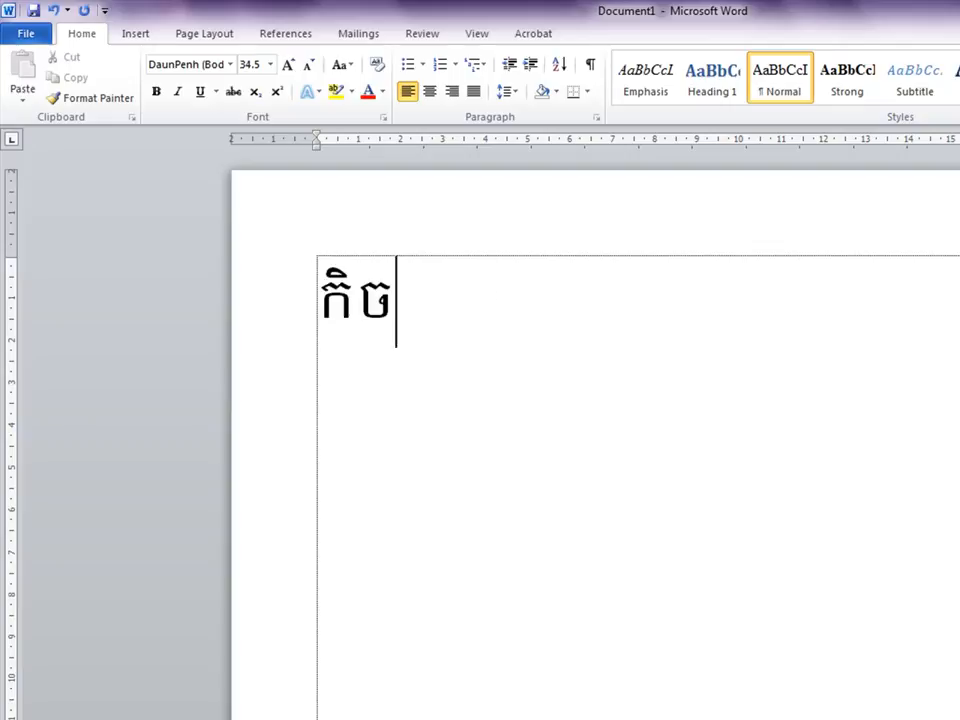
type("ររដ")
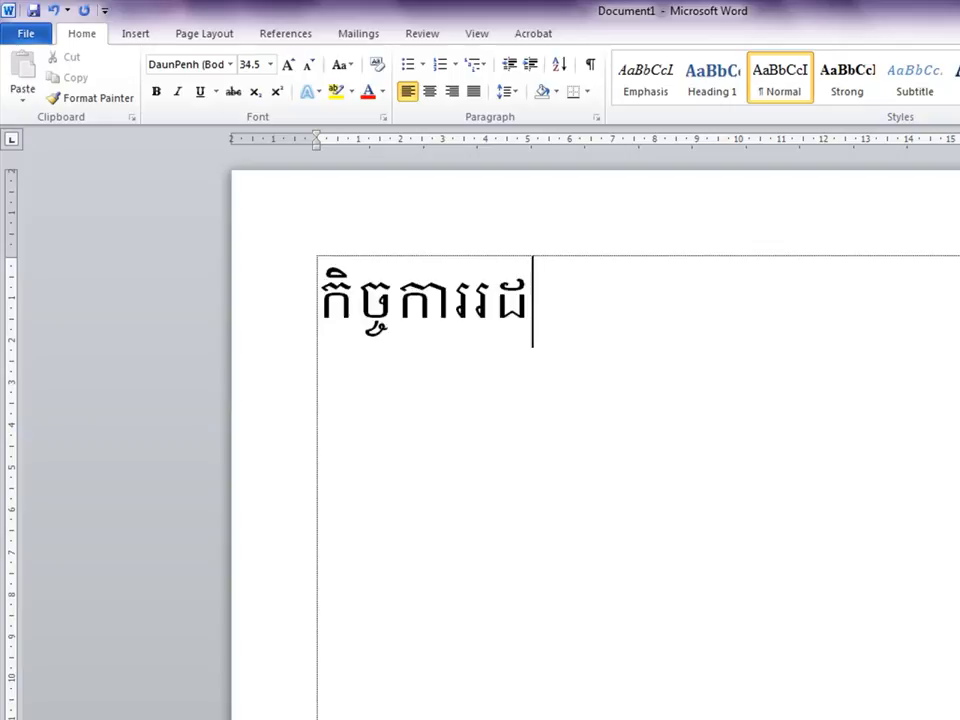
type("្ឋបា")
key("BackSpace")
type("បាល")
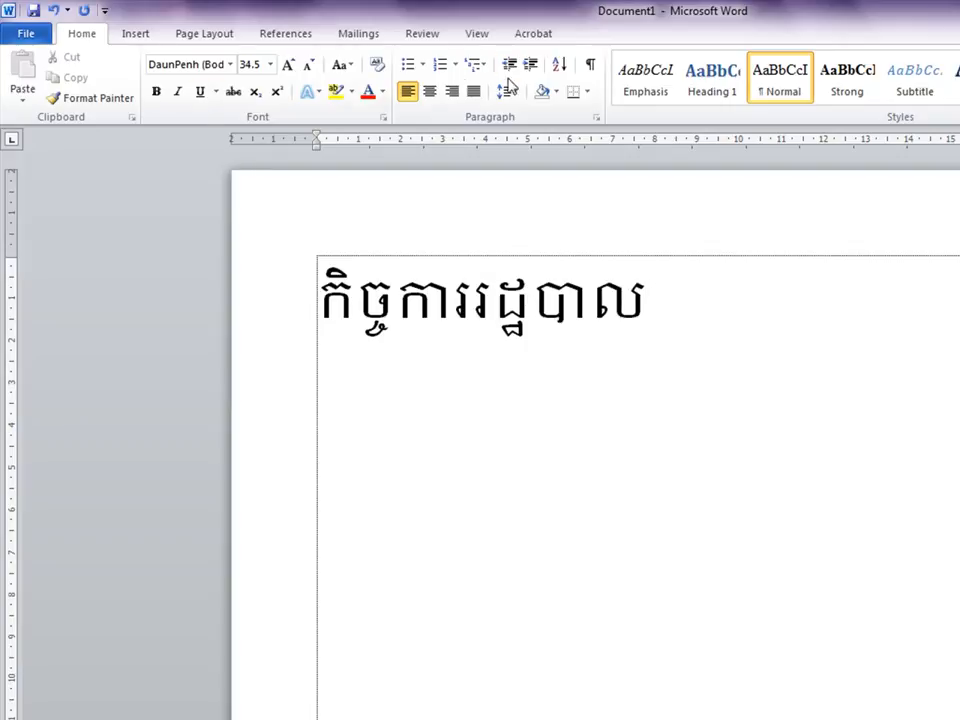
left_click(429, 91)
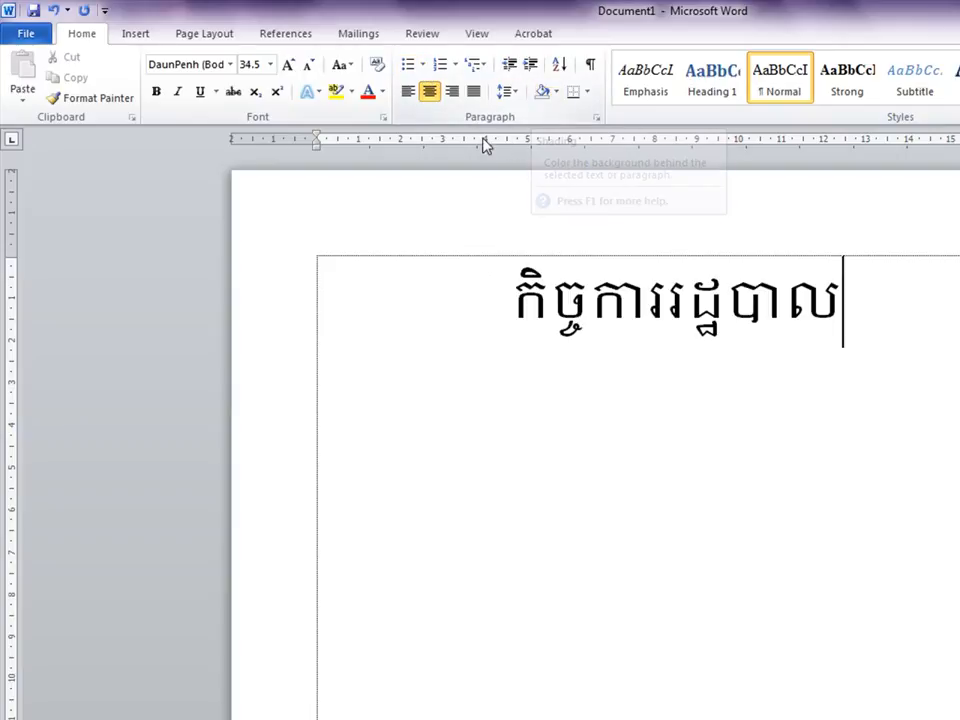
left_click(613, 326)
left_click(495, 315)
left_click_drag(495, 315, 475, 302)
left_click(859, 324)
Save the new document in the My Job folder as a Word Document named កិច្ចការរដ្ឋបាល
left_click(23, 42)
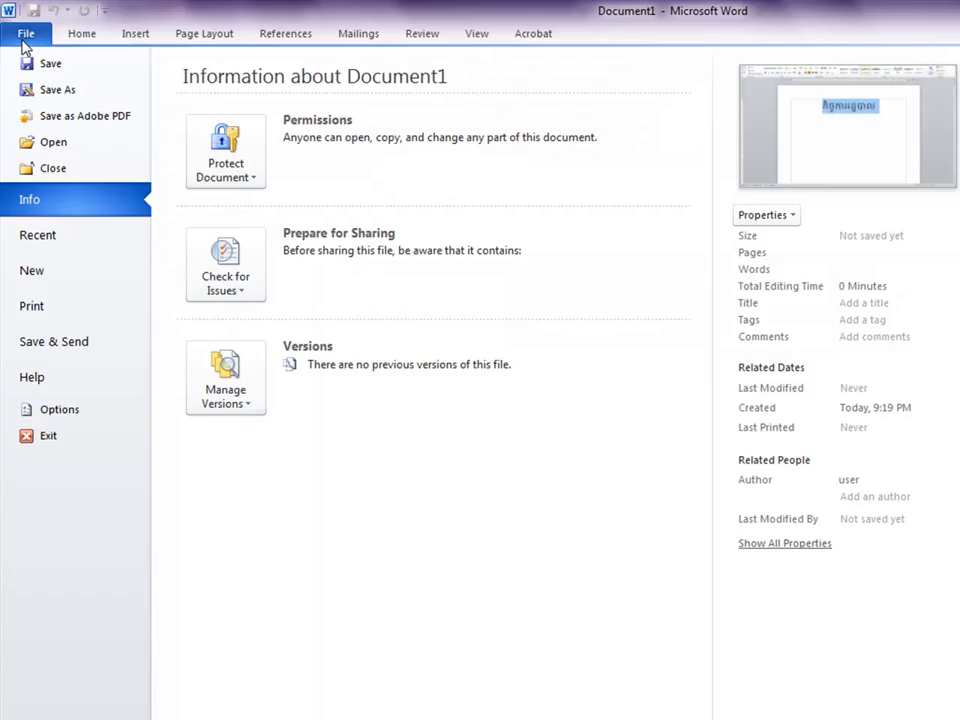
key("Escape")
key("ctrl+s")
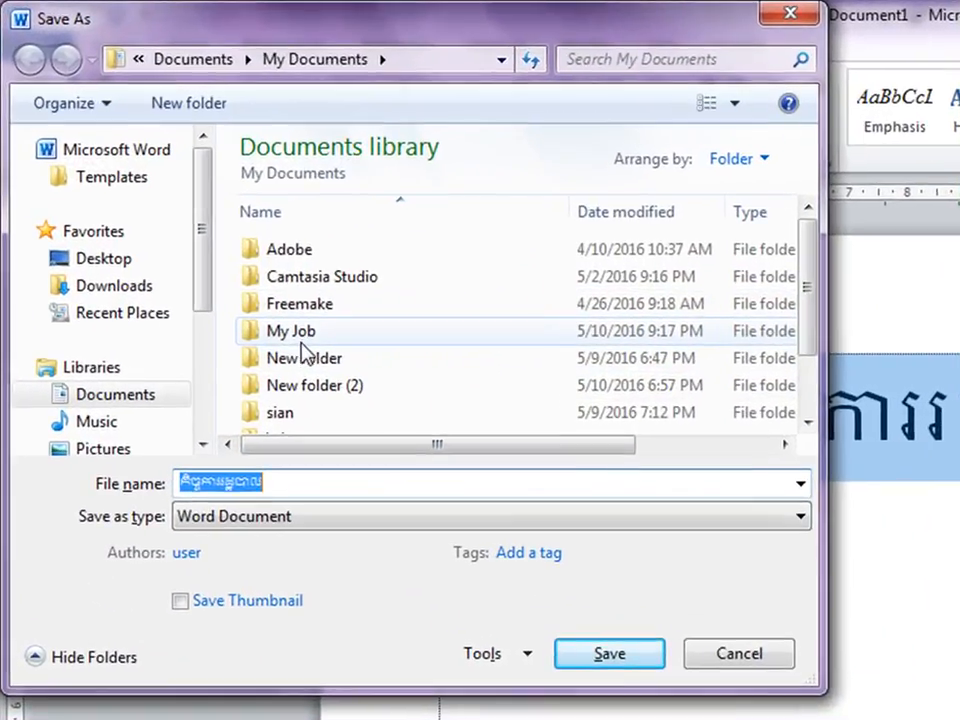
left_click(276, 334)
double_click(276, 334)
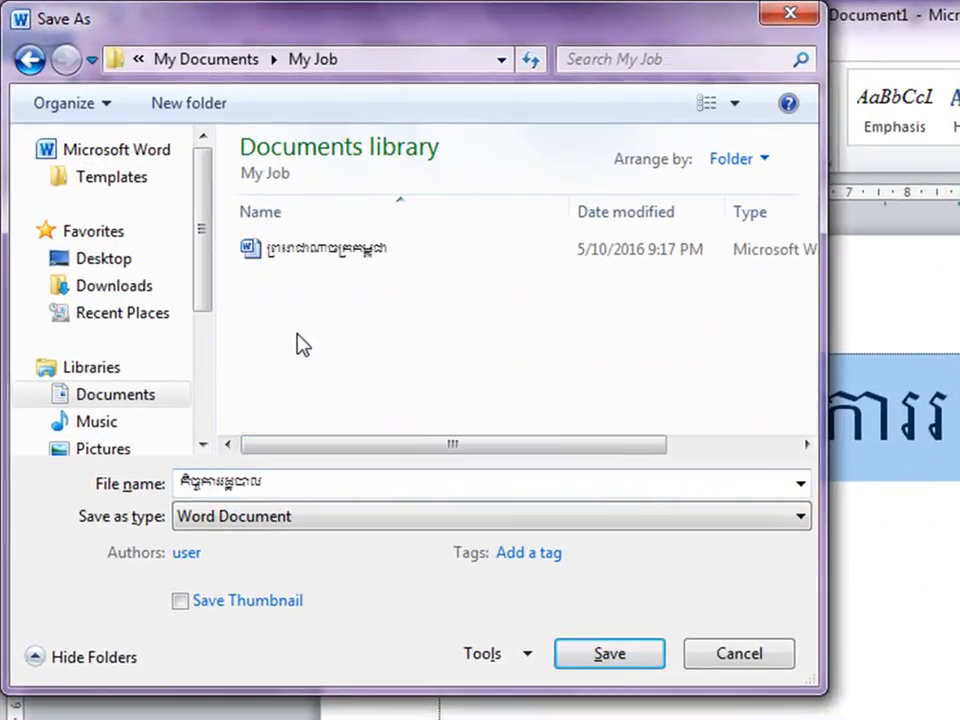
left_click(628, 655)
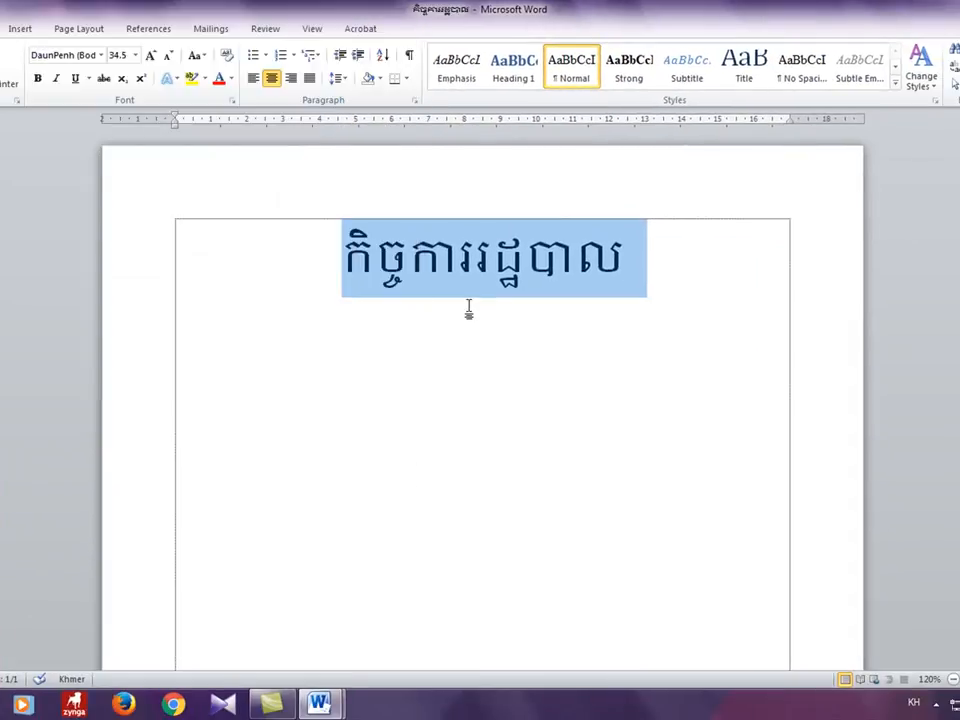
left_click(496, 313)
left_click_drag(750, 248, 176, 247)
left_click(404, 315)
left_click(645, 255)
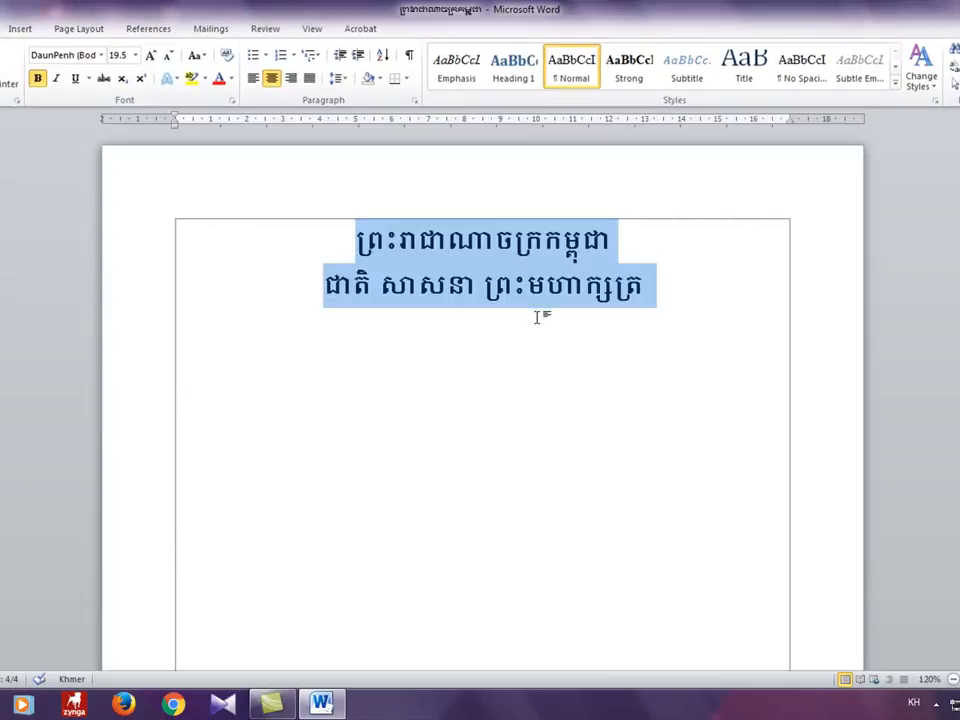
Close the open documents and open the My Job folder in the Documents library
left_click(547, 285)
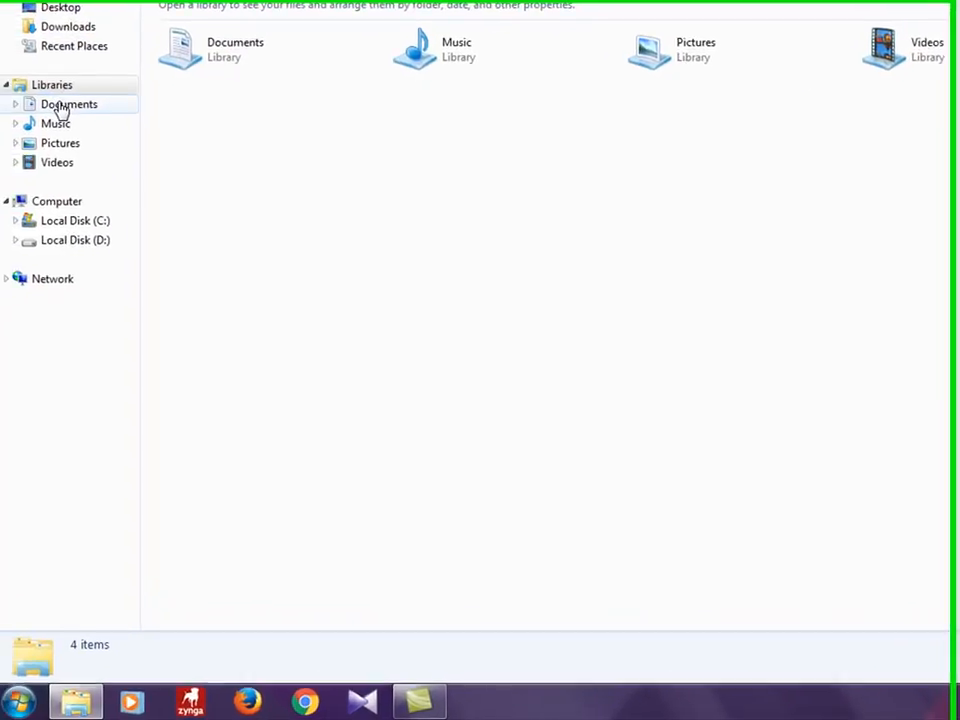
left_click(82, 104)
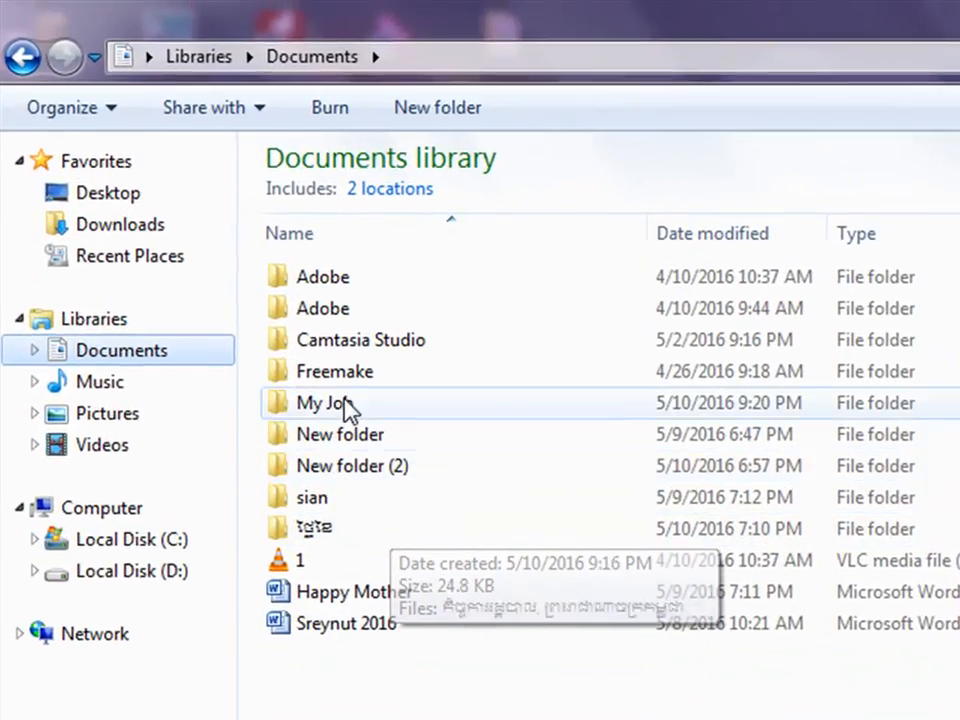
double_click(347, 405)
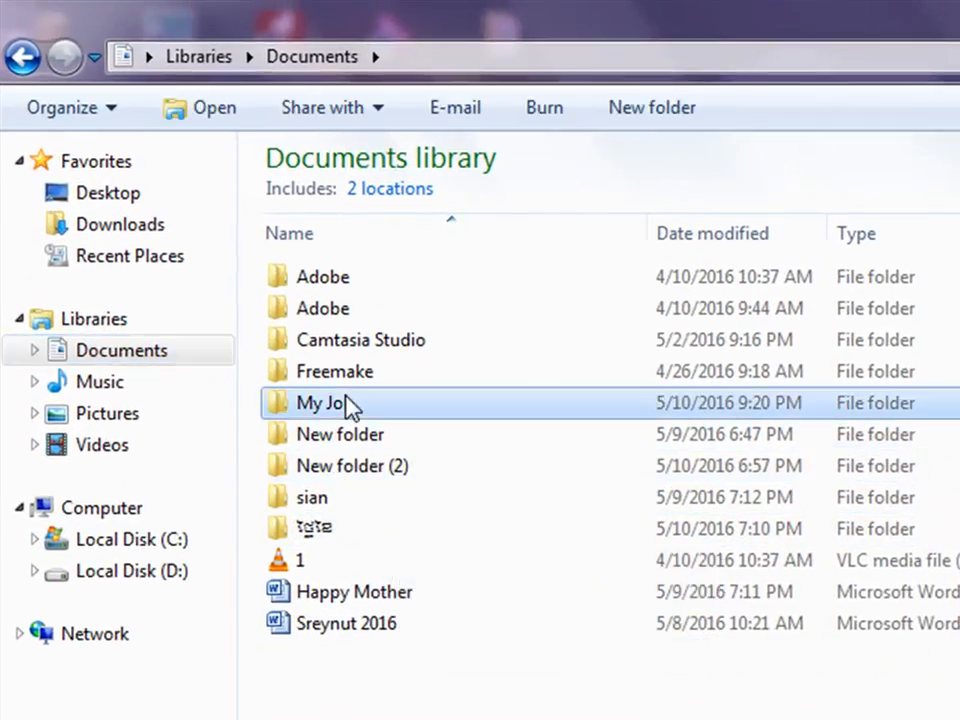
Check both saved files in My Job by opening and closing កិច្ចការរដ្ឋបាល, followed by opening ព្រះរាជាណាចក្រកម្ពុជា
left_click(319, 276)
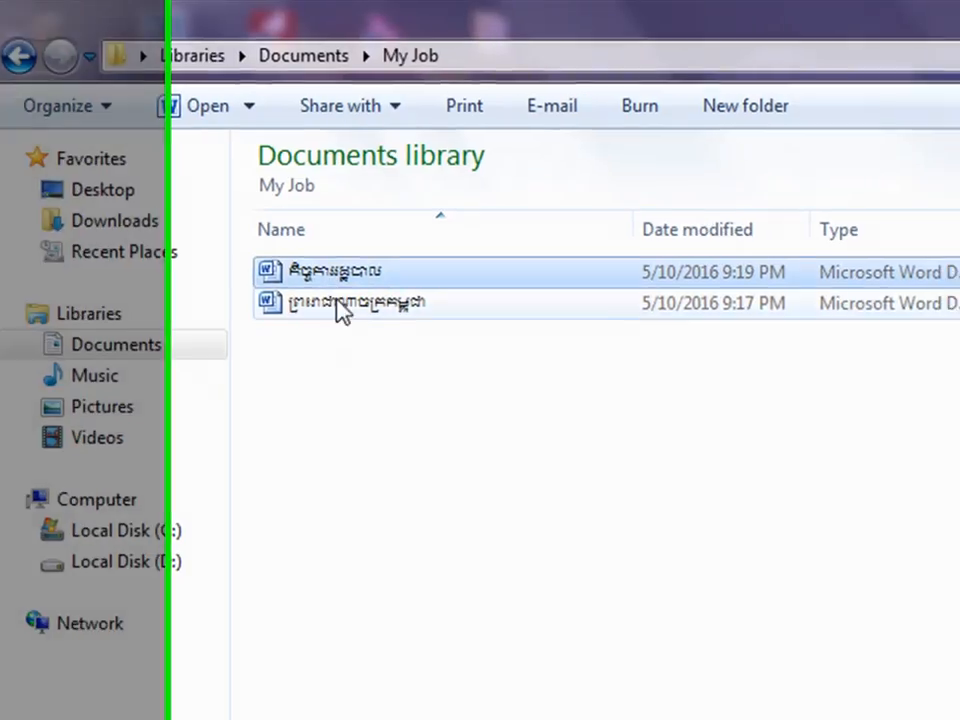
left_click(340, 305)
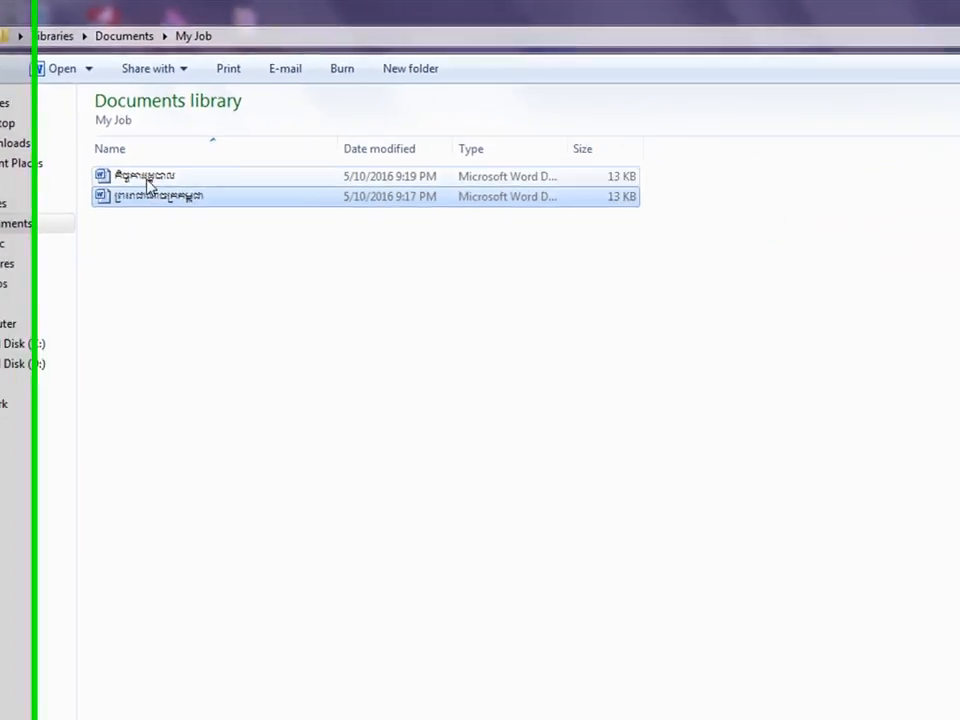
double_click(337, 274)
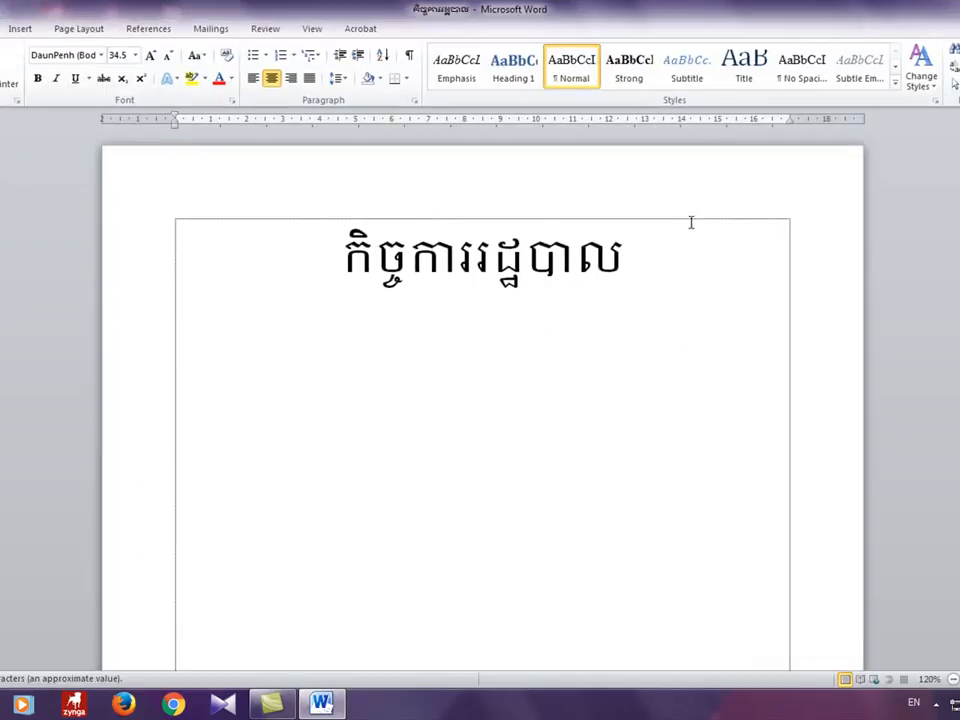
left_click(958, 8)
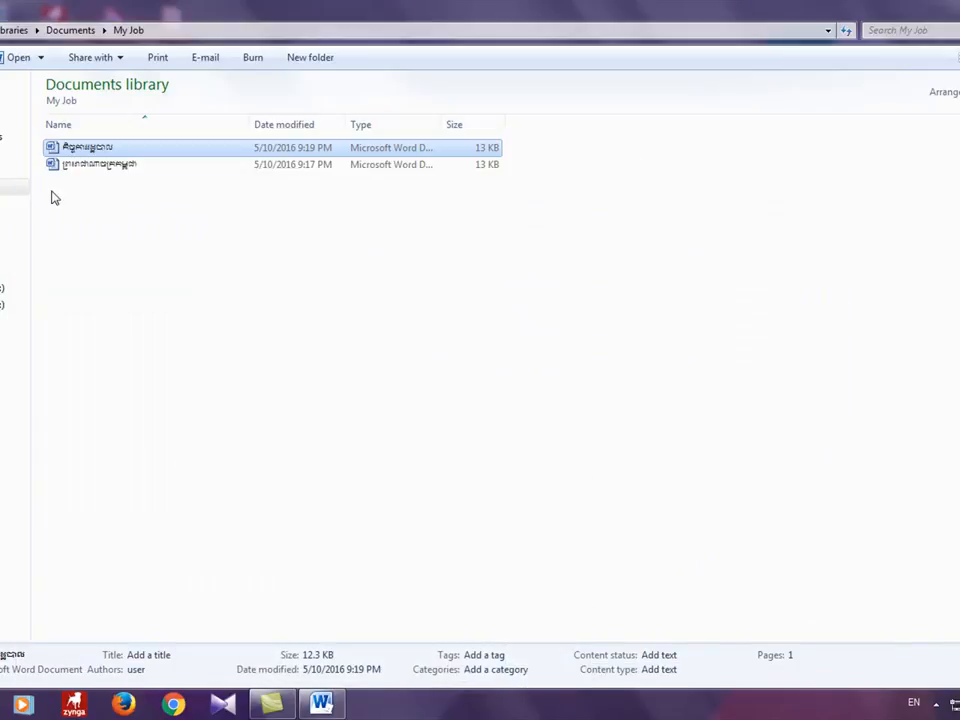
double_click(78, 164)
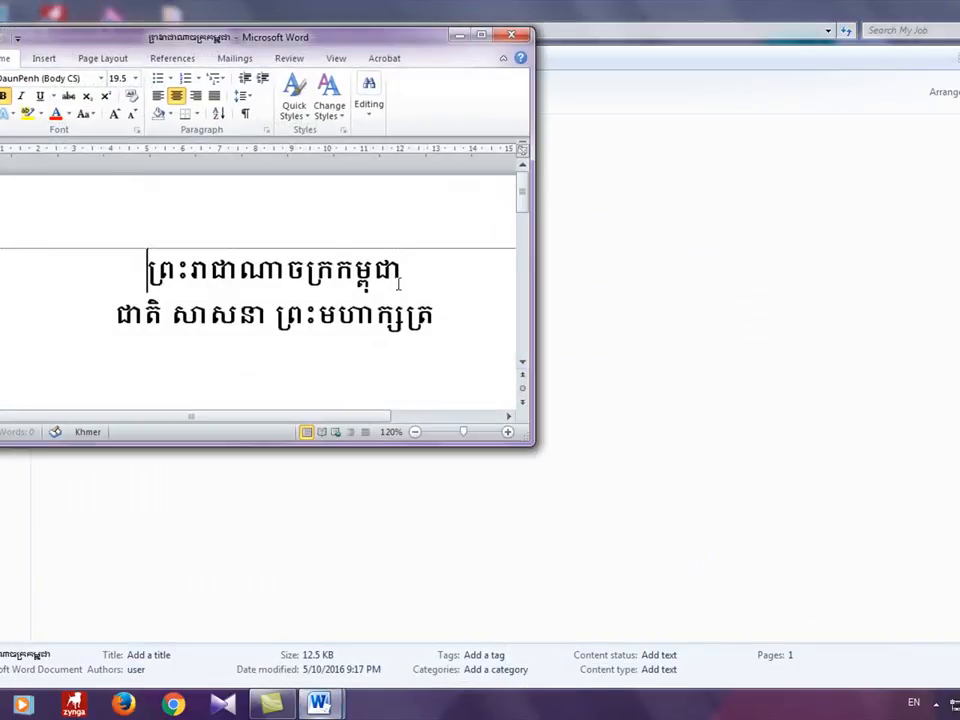
Review the two selected heading lines of ព្រះរាជាណាចក្រកម្ពុជា in a maximized window and close the document
left_click(482, 35)
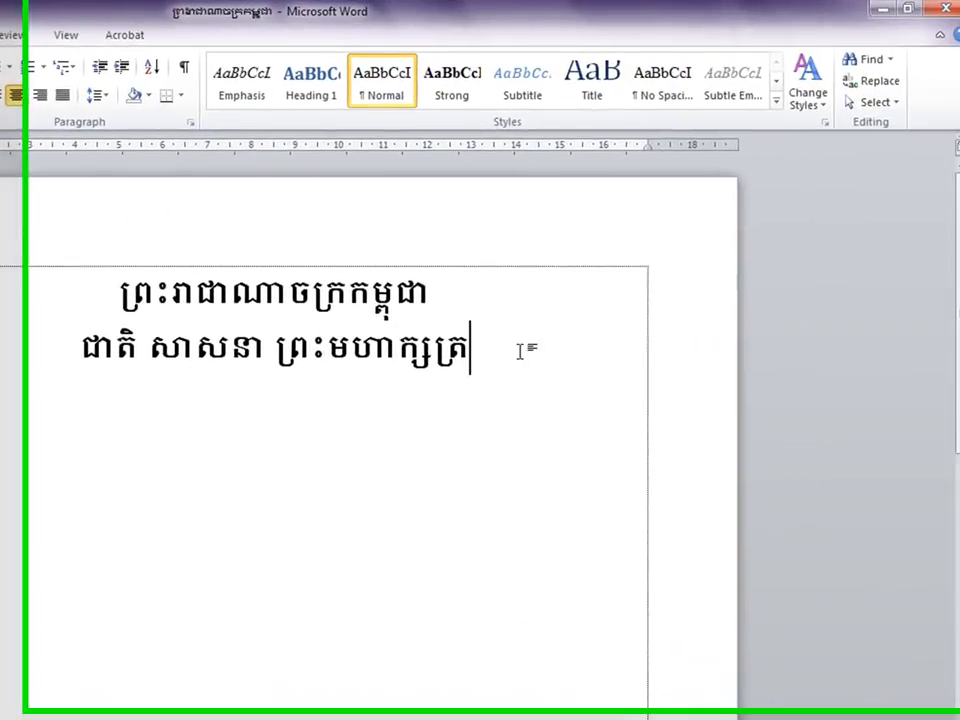
left_click_drag(730, 286, 312, 259)
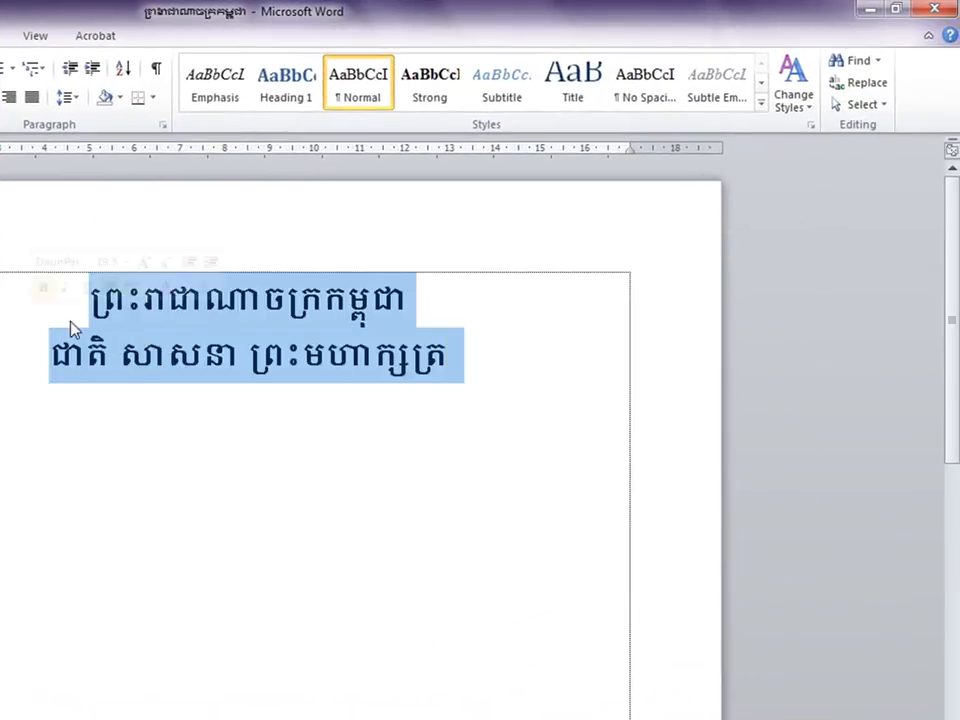
left_click(538, 358)
left_click_drag(538, 358, 34, 304)
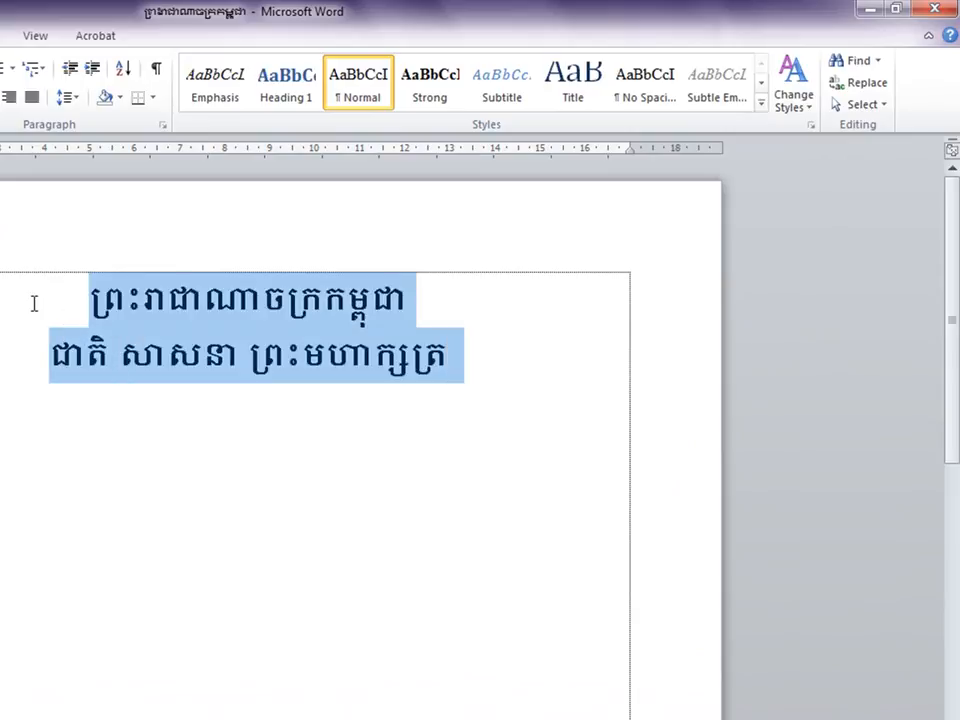
left_click(935, 9)
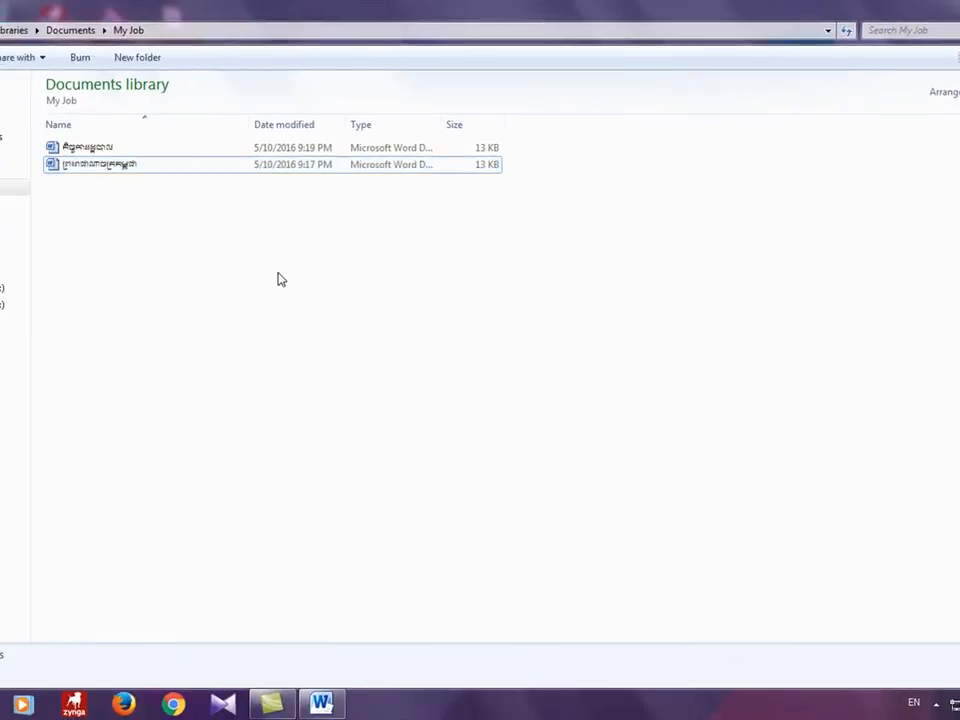
Refresh the file list of the My Job folder three times
right_click(280, 276)
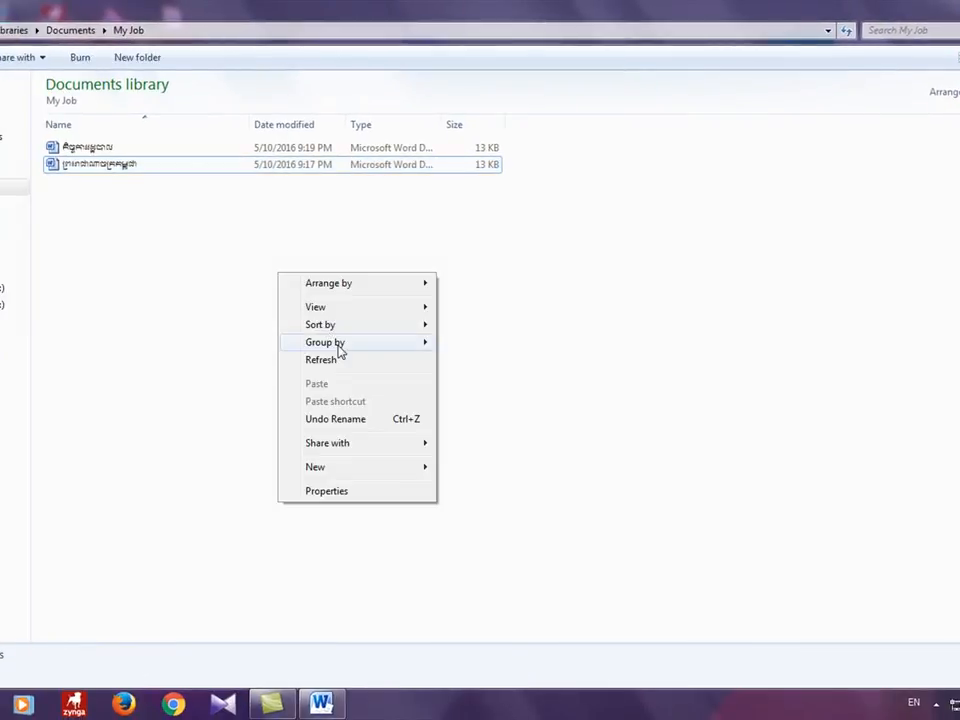
left_click(332, 362)
right_click(232, 283)
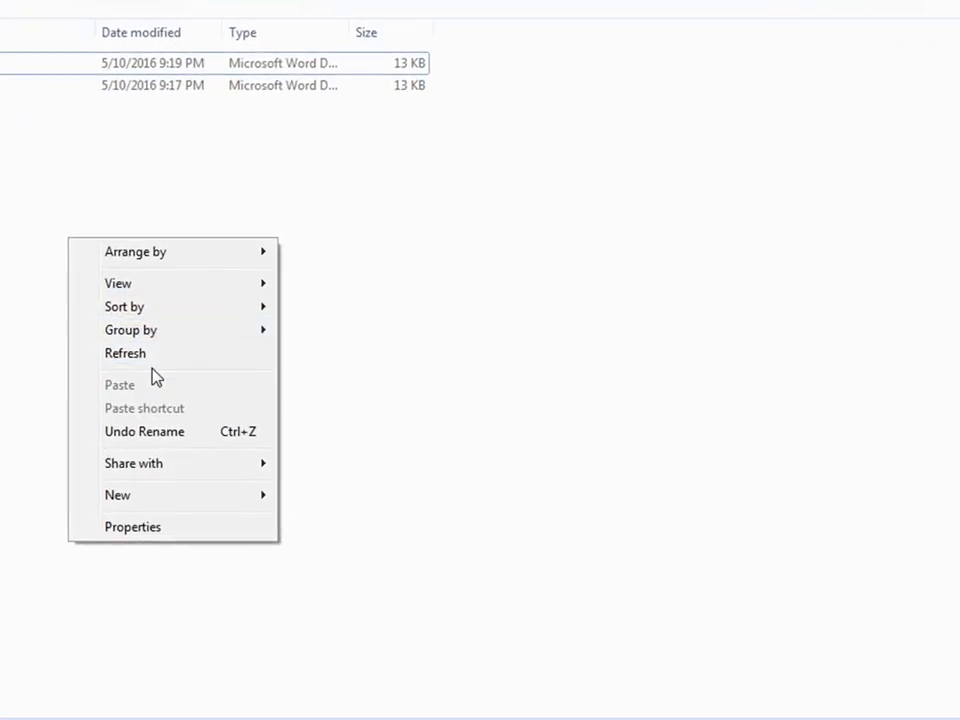
left_click(208, 363)
right_click(158, 311)
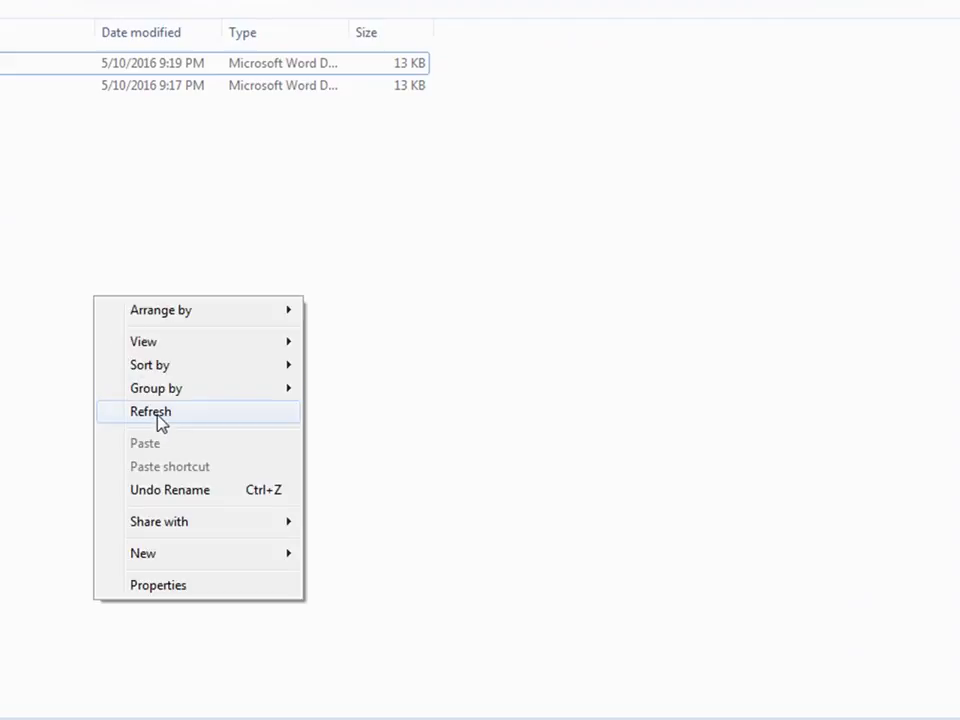
left_click(155, 412)
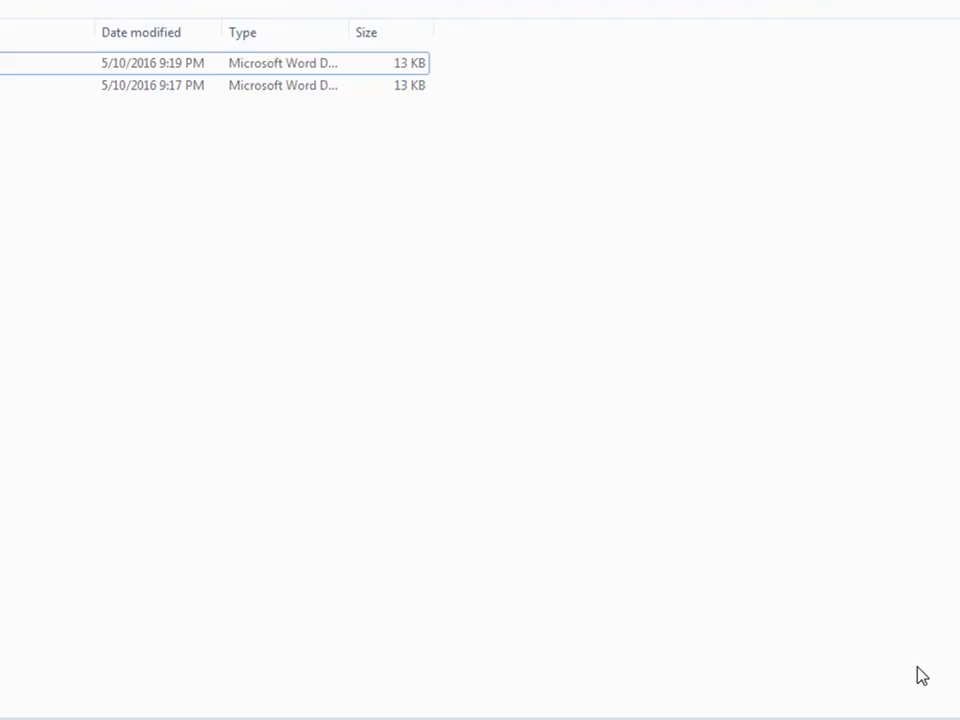